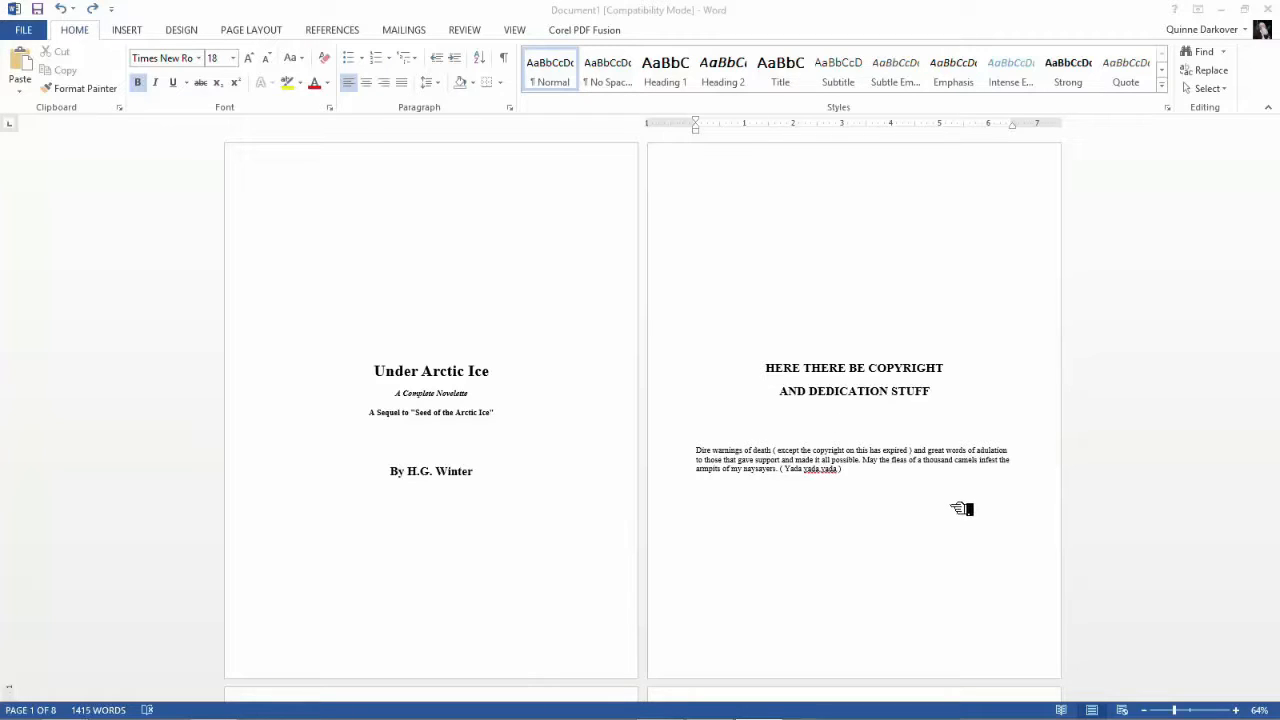
Step: Insert a Next Page section break on the blank line below the dedication text on the copyright page
click(592, 373)
scroll(592, 373, down, 5)
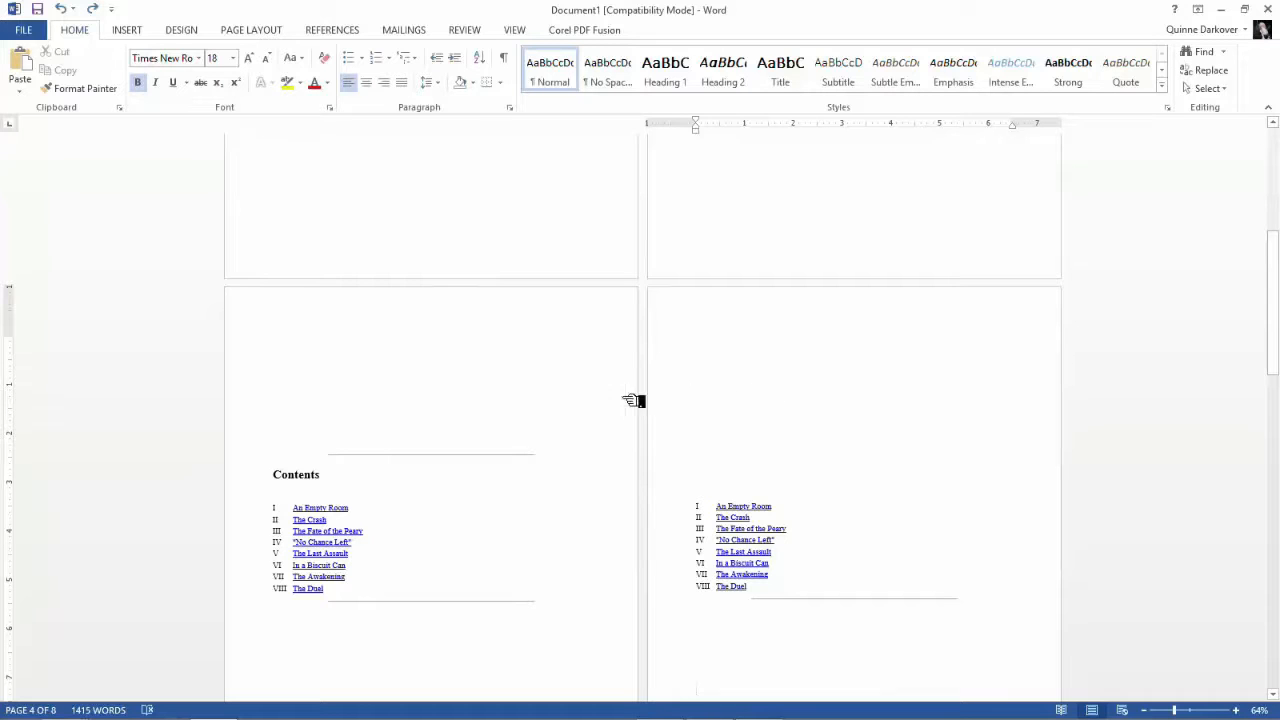
scroll(567, 388, up, 3)
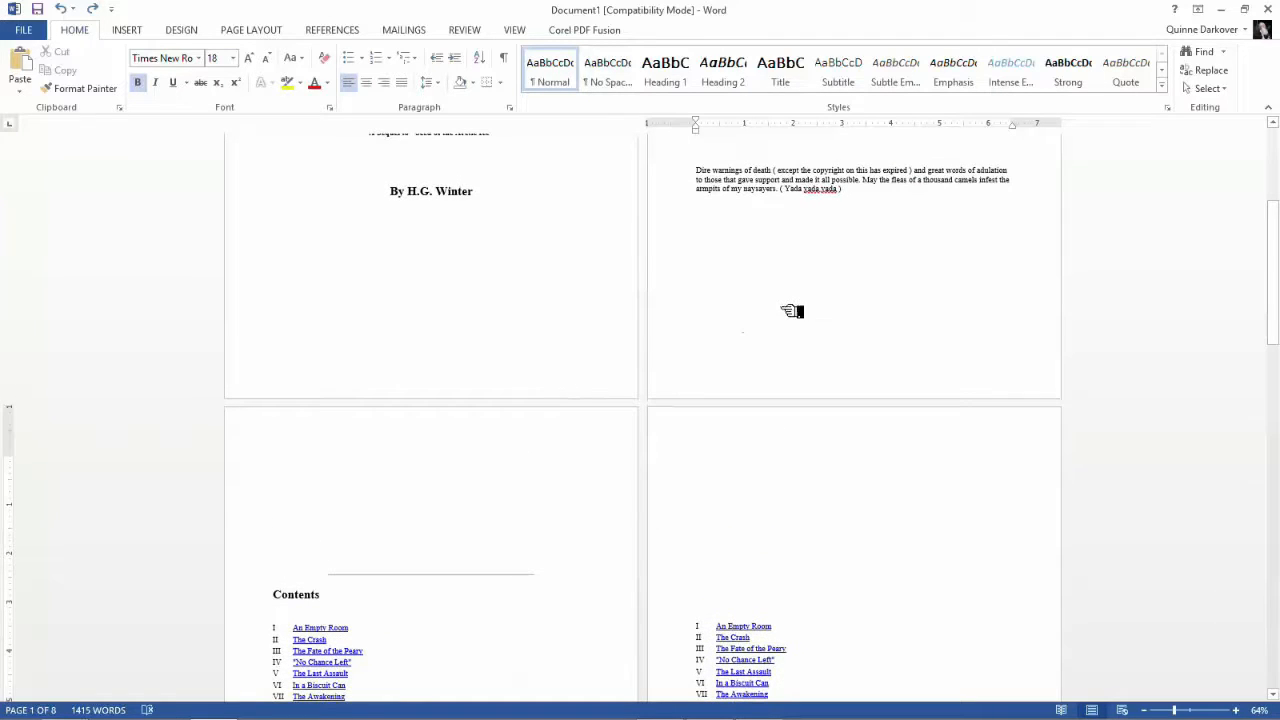
click(833, 248)
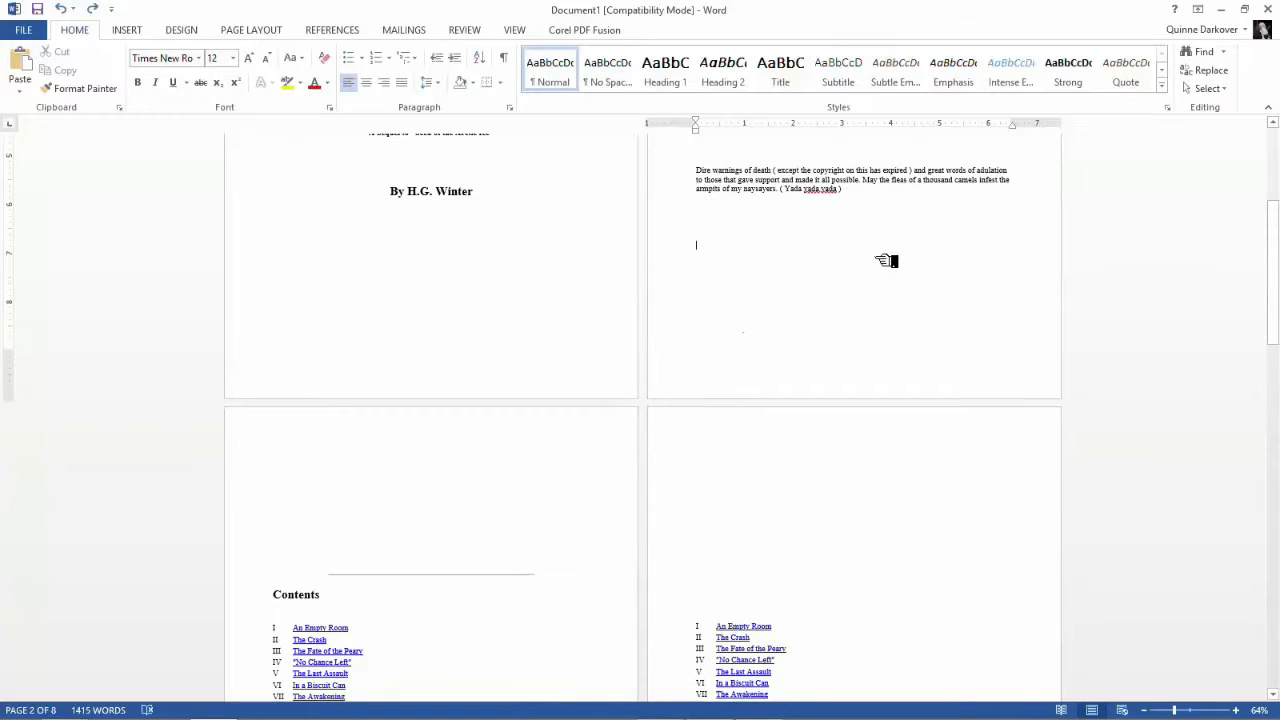
scroll(886, 265, up, 2)
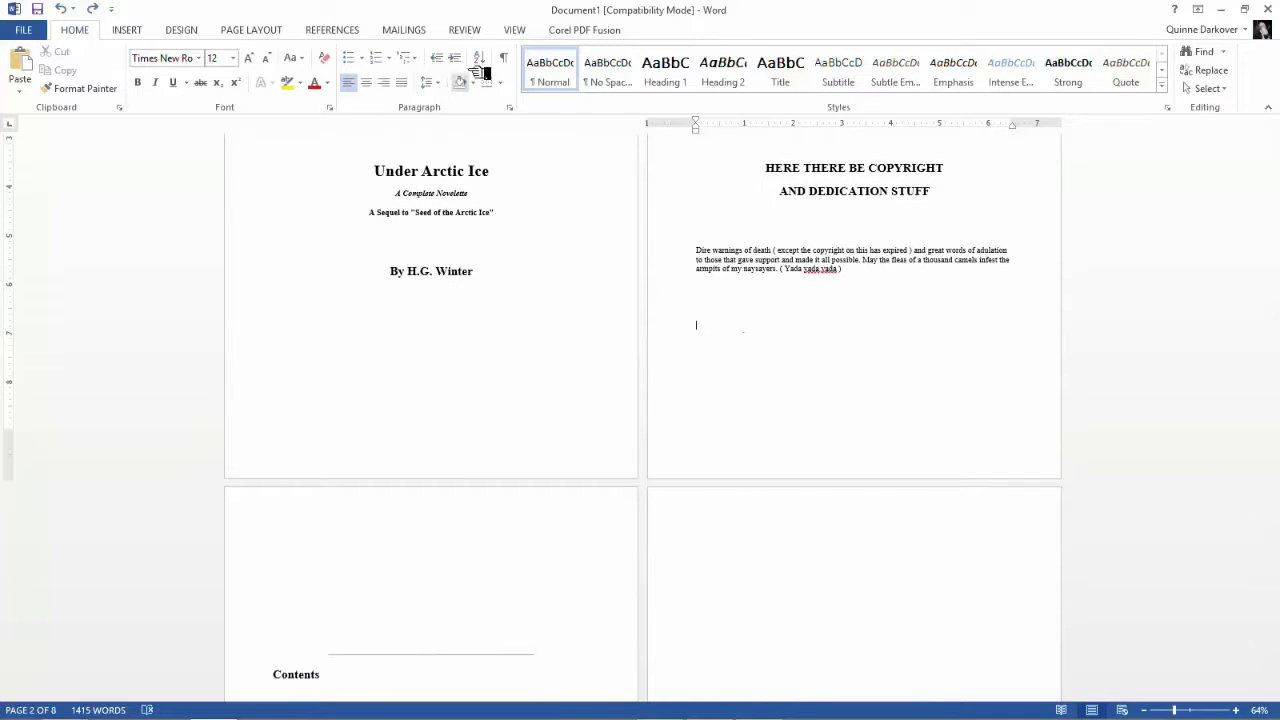
click(512, 32)
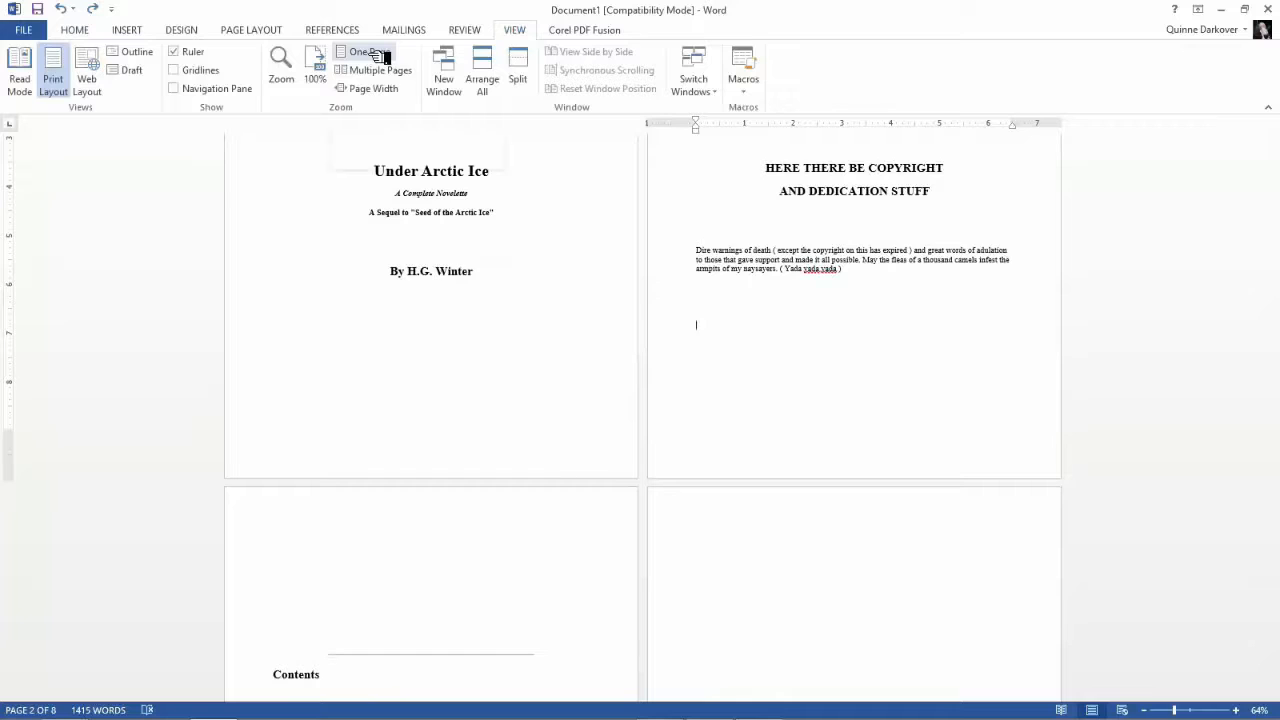
click(373, 88)
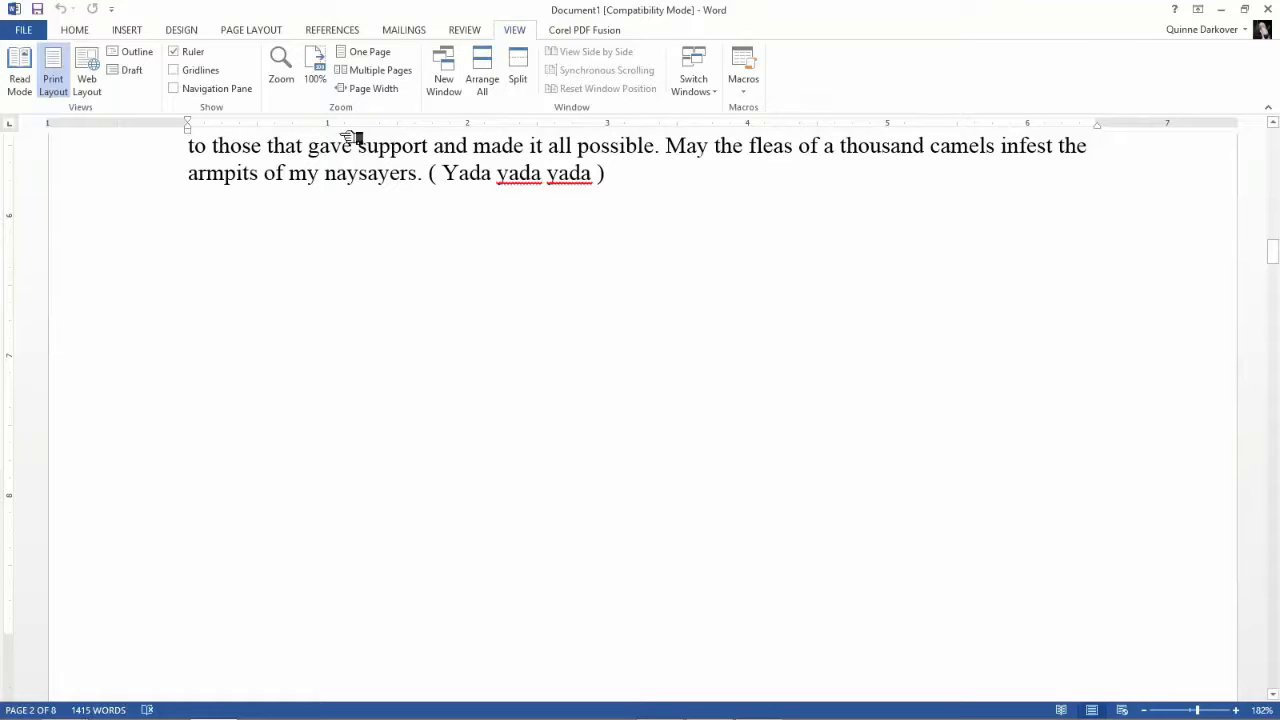
click(276, 31)
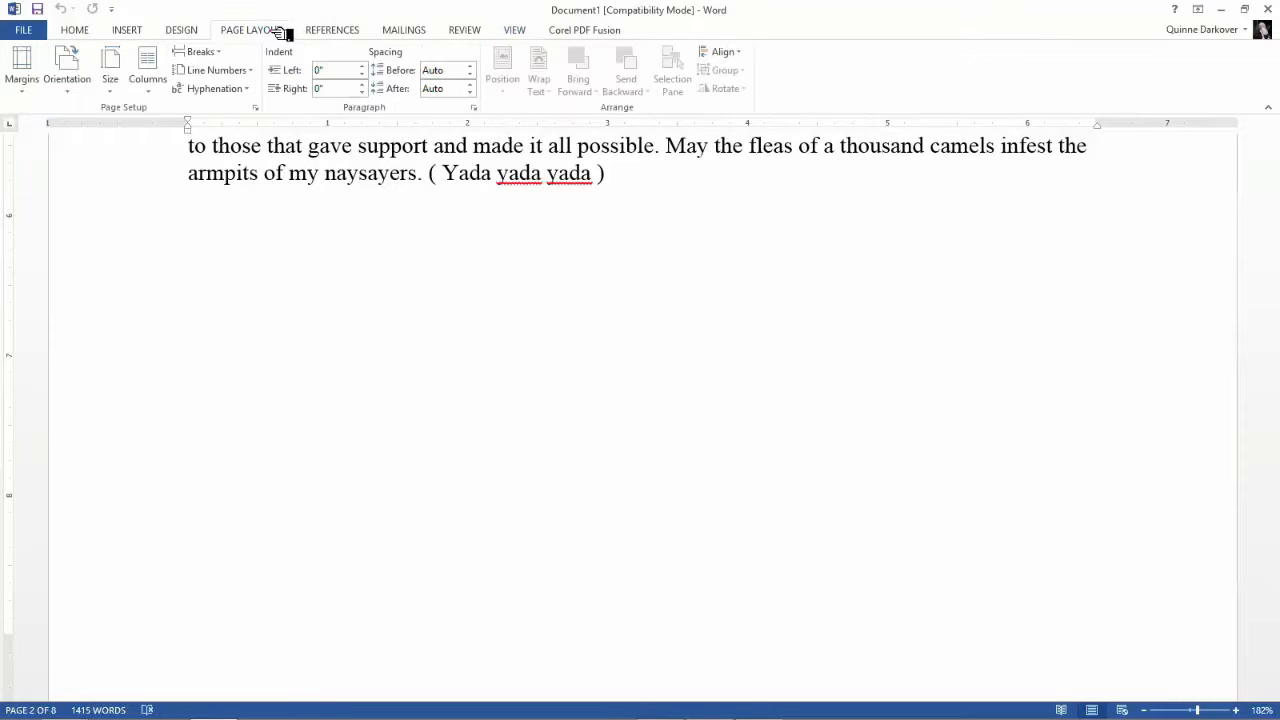
click(222, 52)
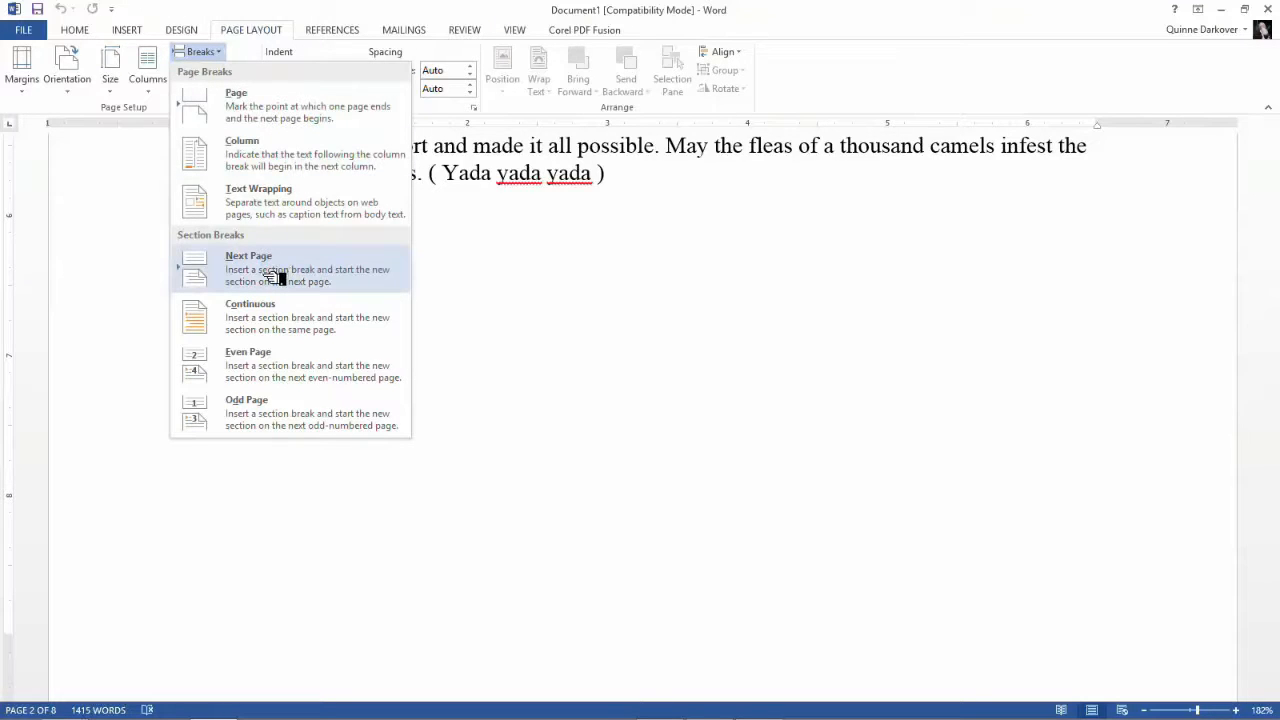
click(330, 277)
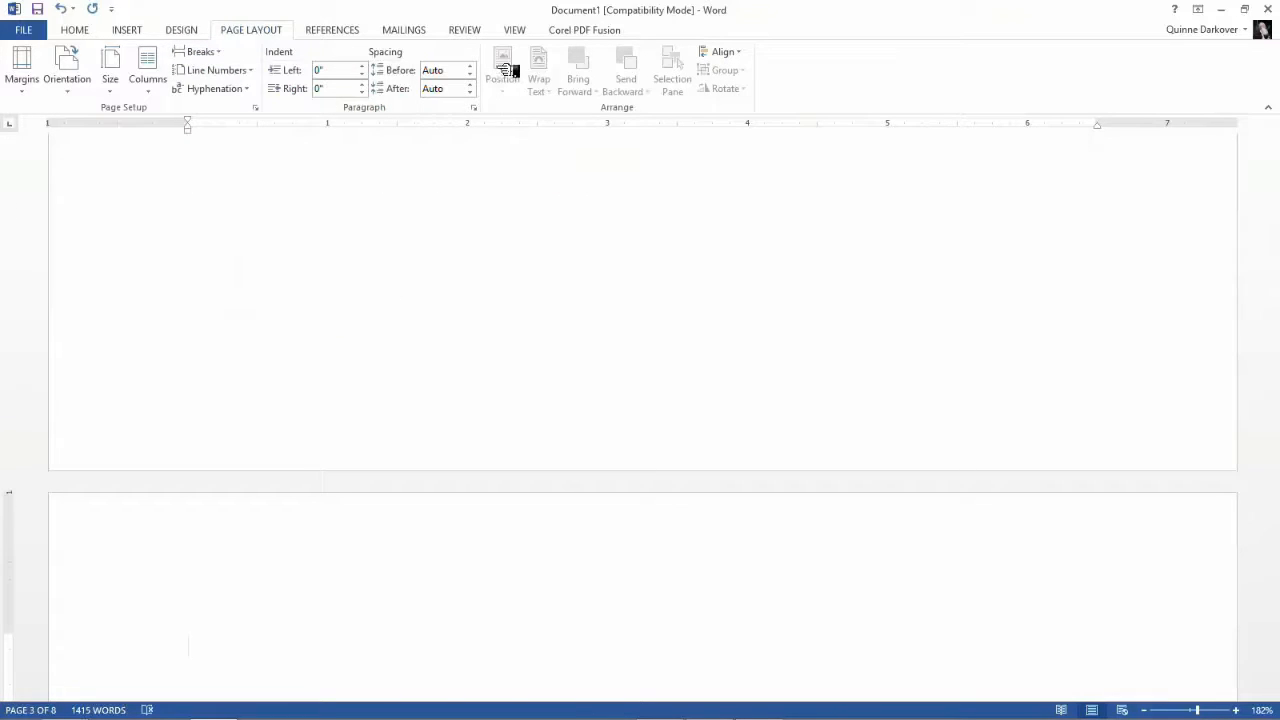
Step: Show multiple pages and open the Contents page footer for editing with centered alignment
click(514, 30)
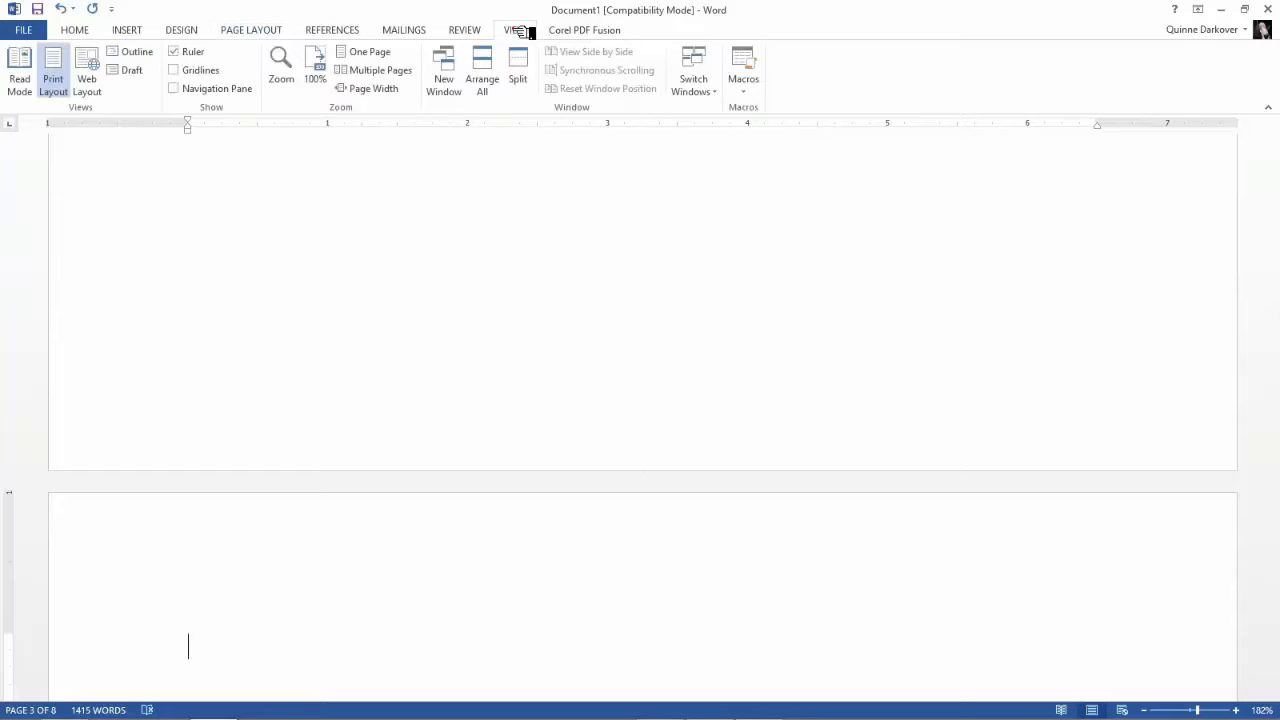
click(378, 69)
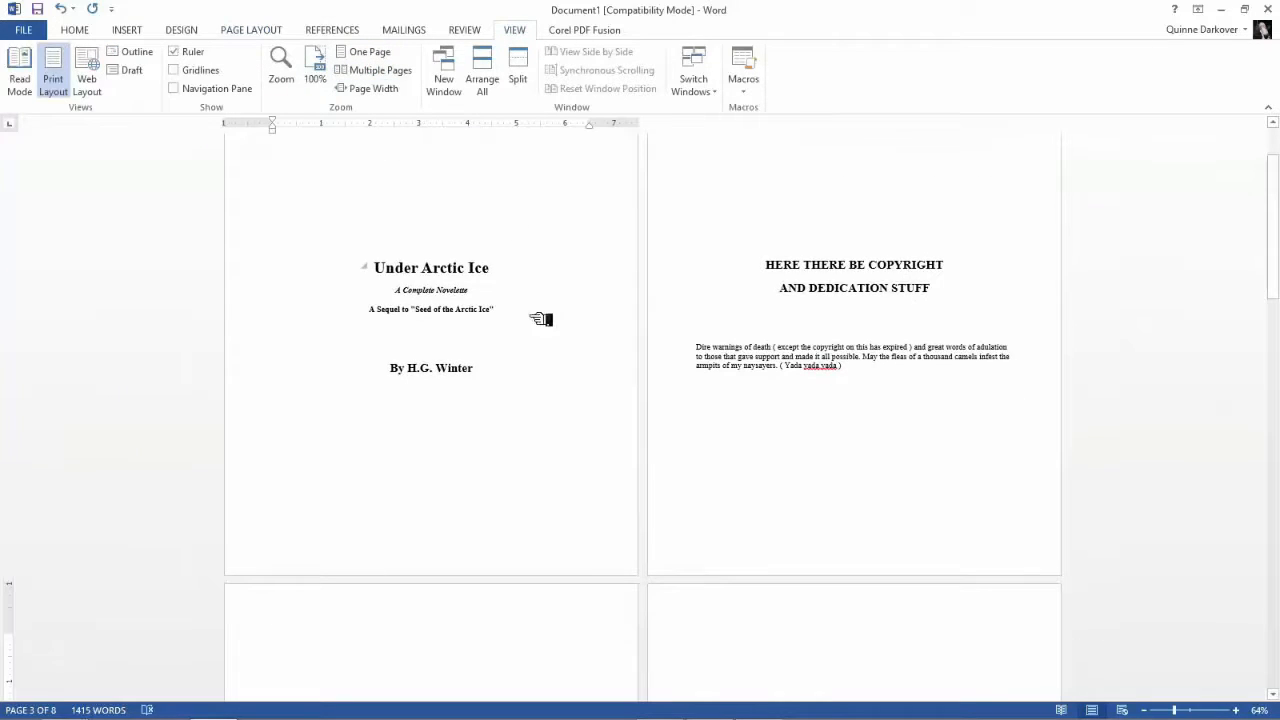
scroll(541, 347, down, 5)
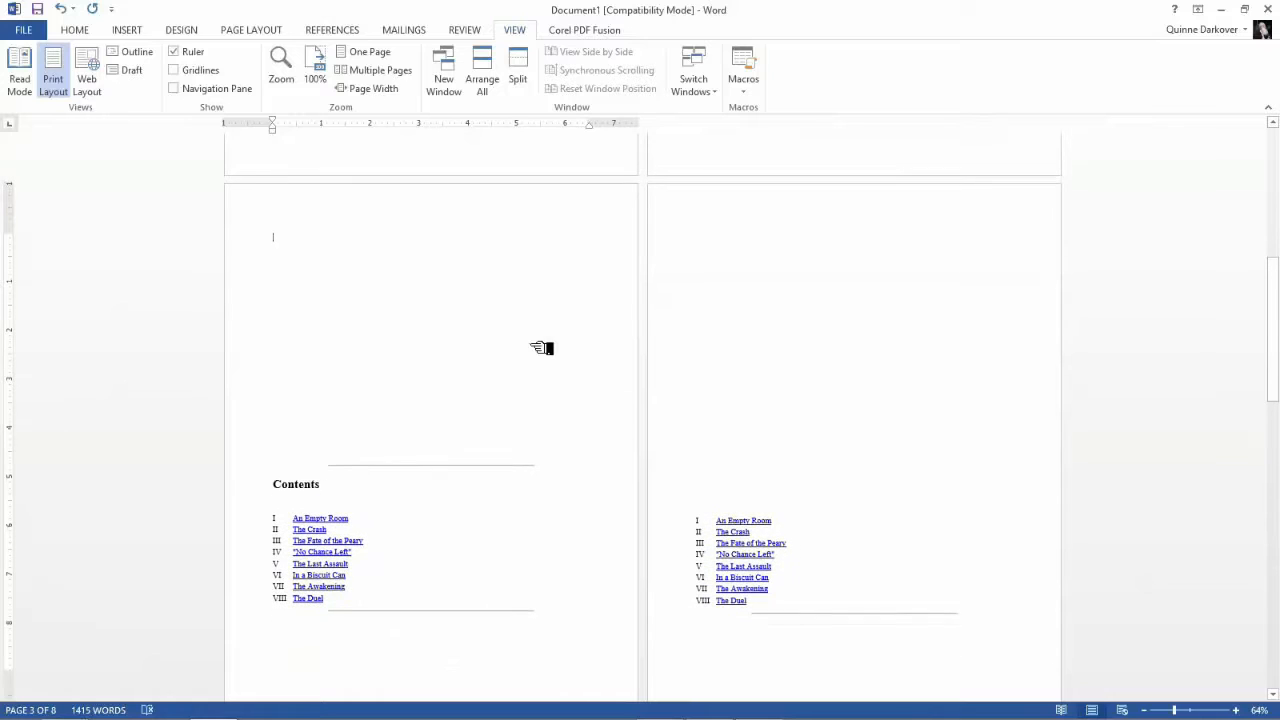
scroll(541, 347, down, 2)
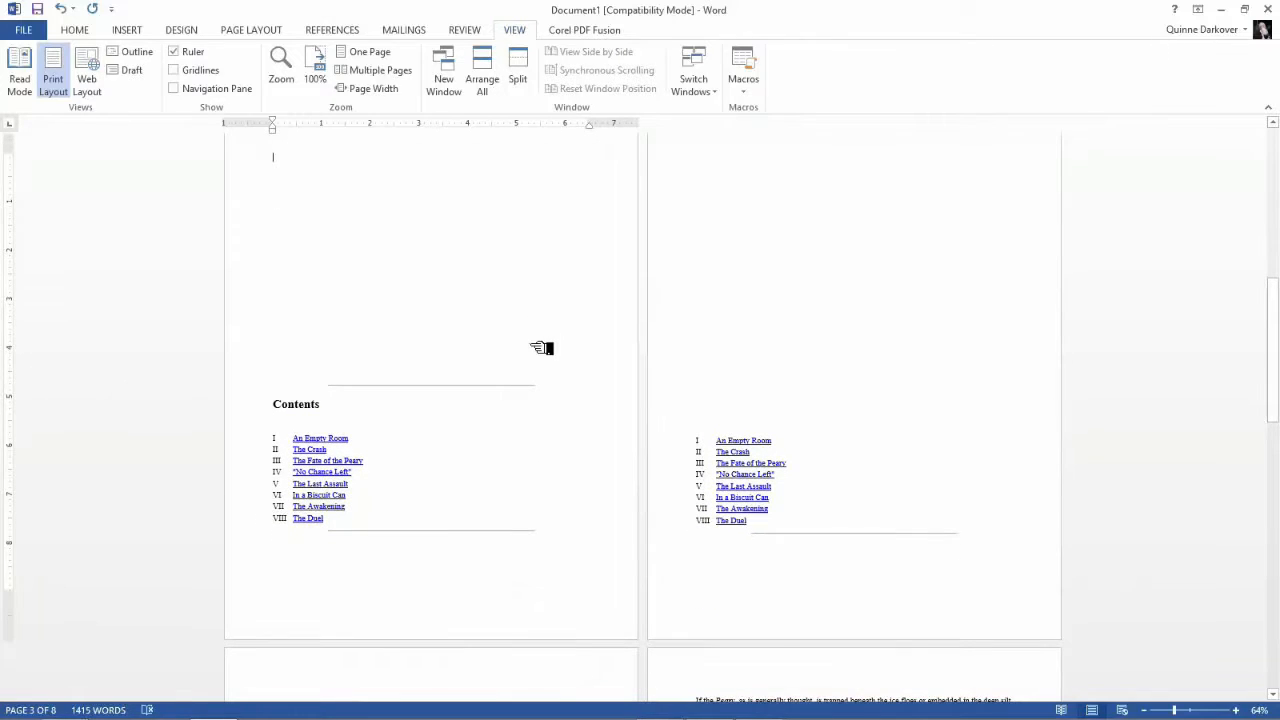
scroll(541, 347, down, 1)
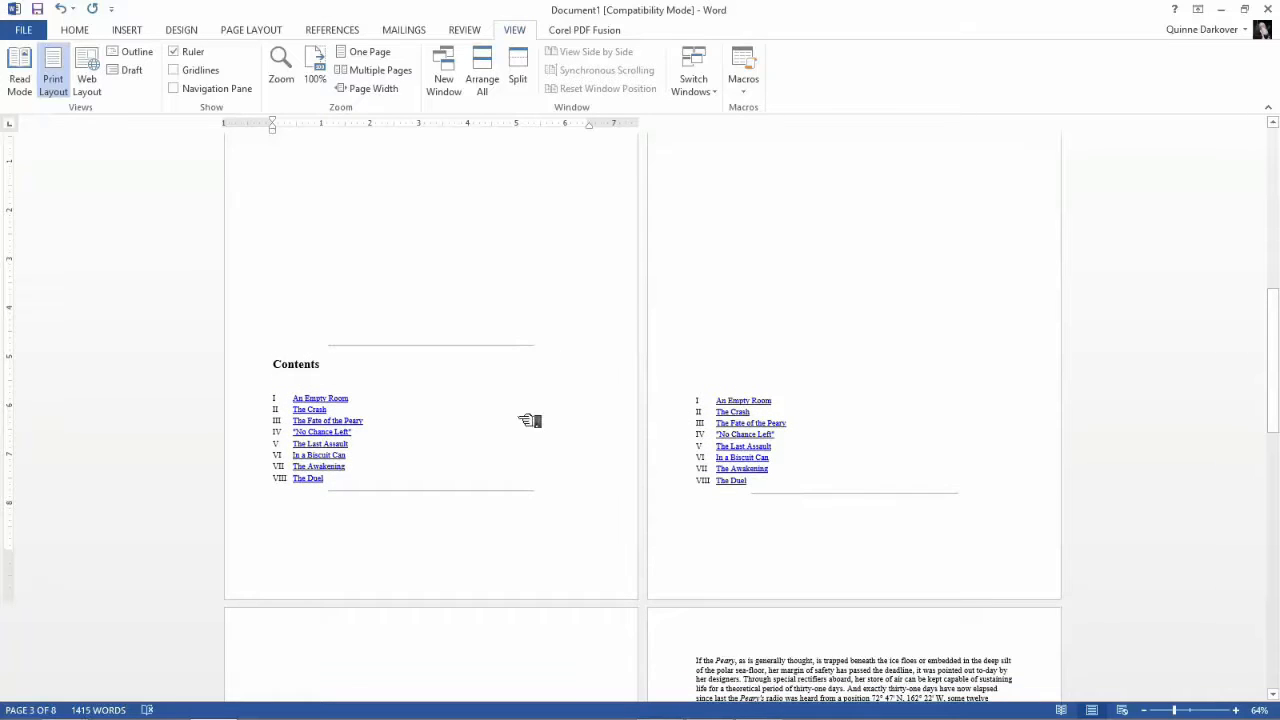
double_click(479, 566)
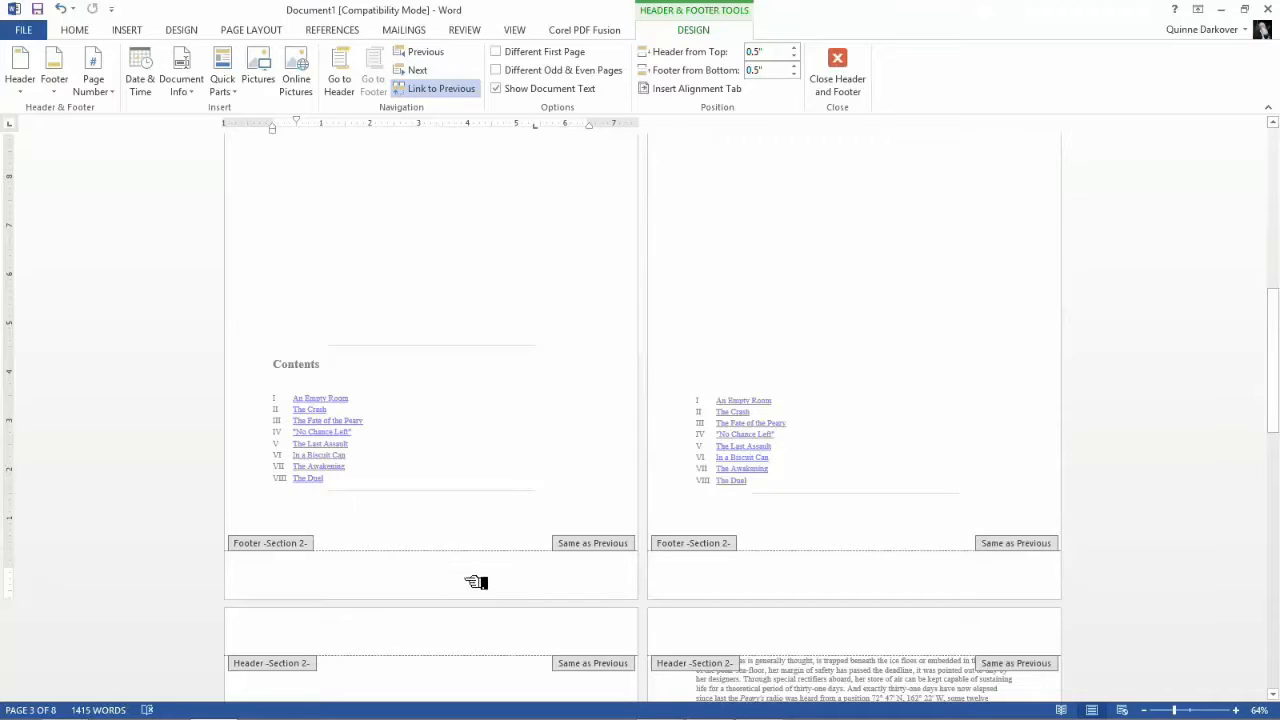
click(84, 30)
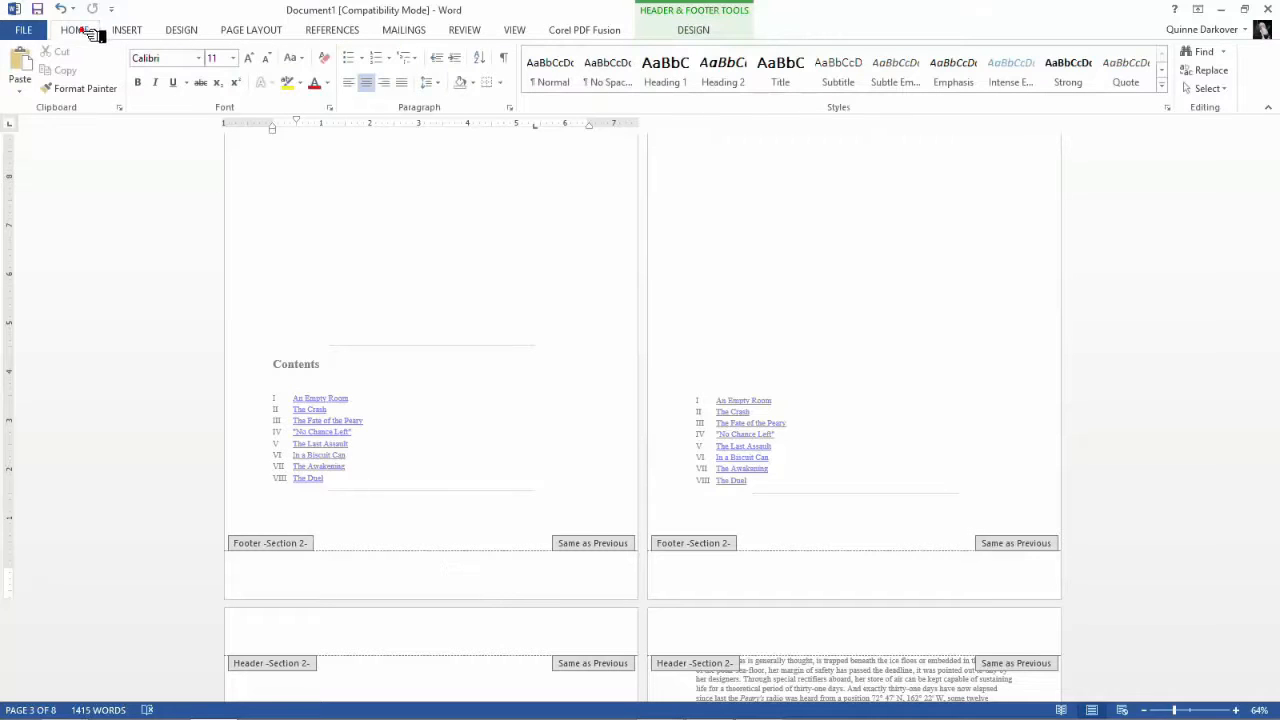
click(377, 90)
click(724, 28)
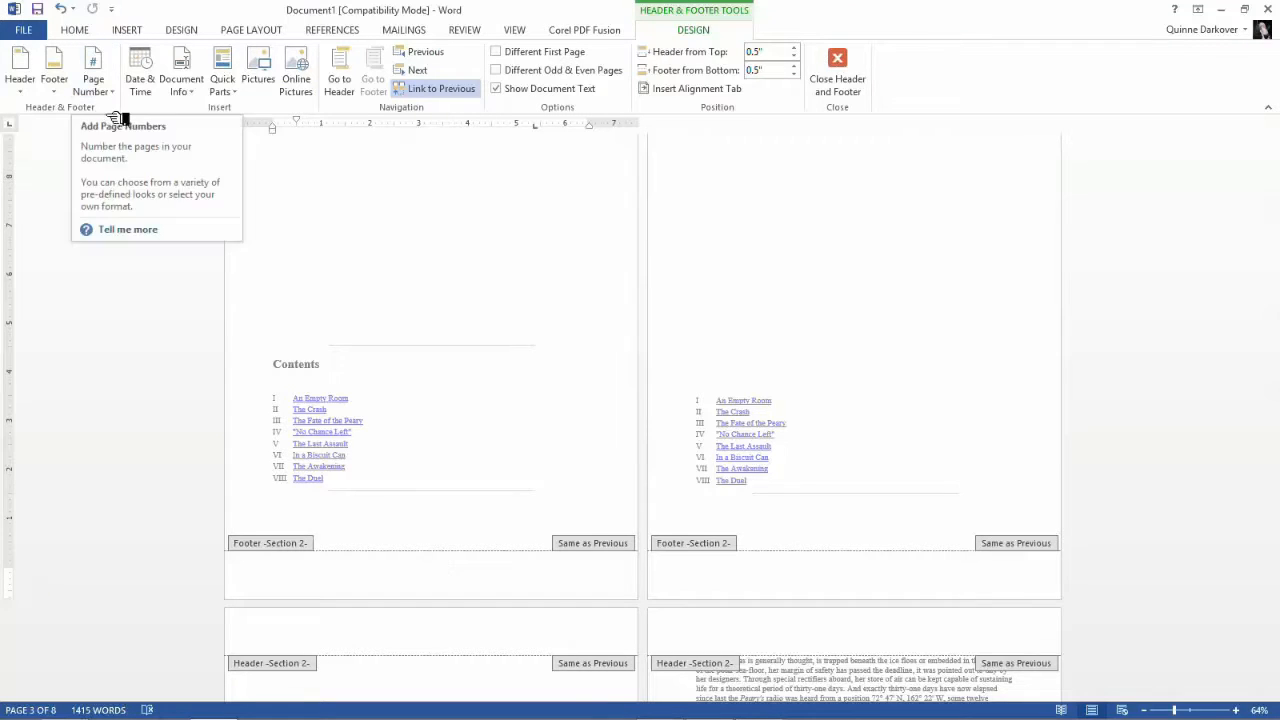
Step: Unlink the Section 2 footer on the Contents page from the previous section's footer
click(476, 90)
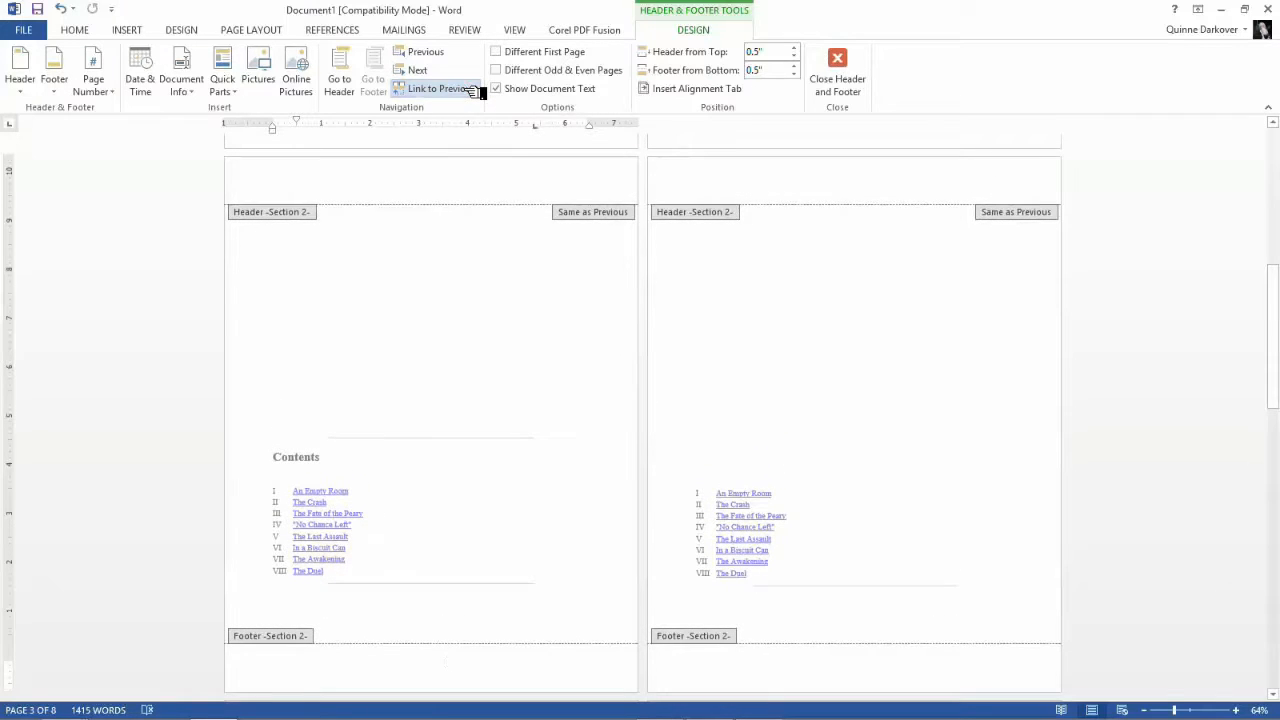
click(474, 91)
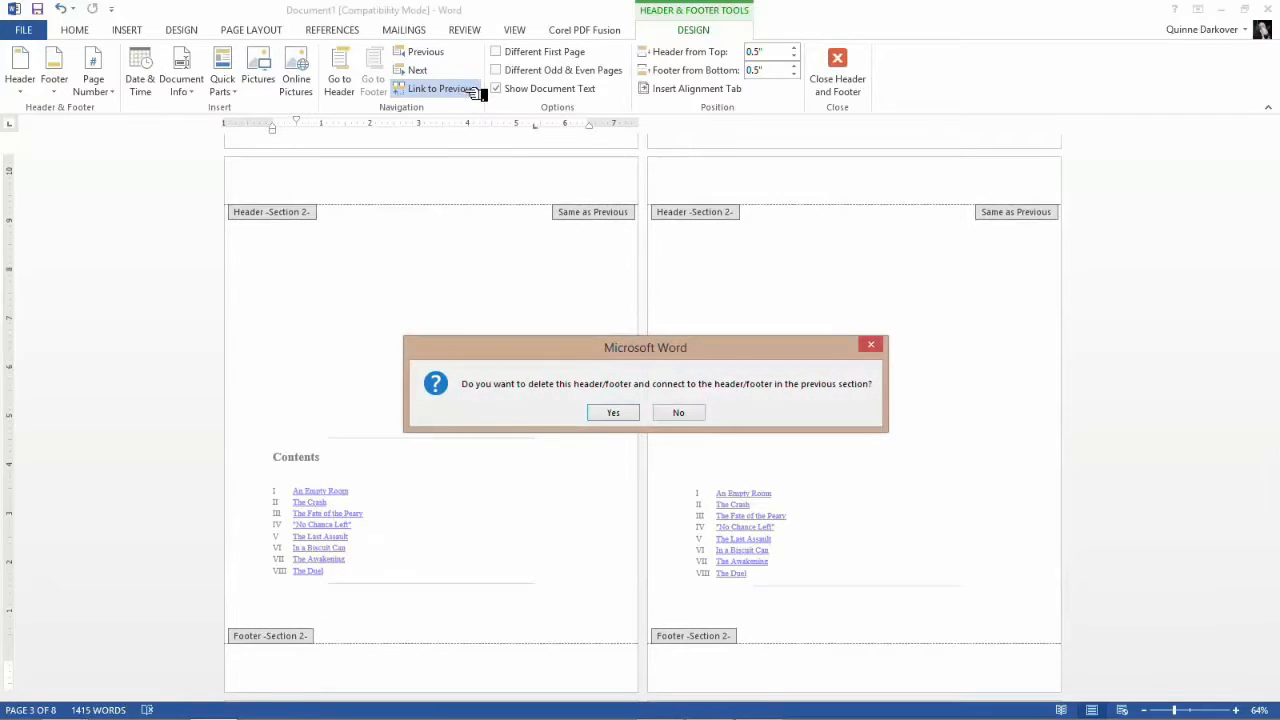
click(620, 412)
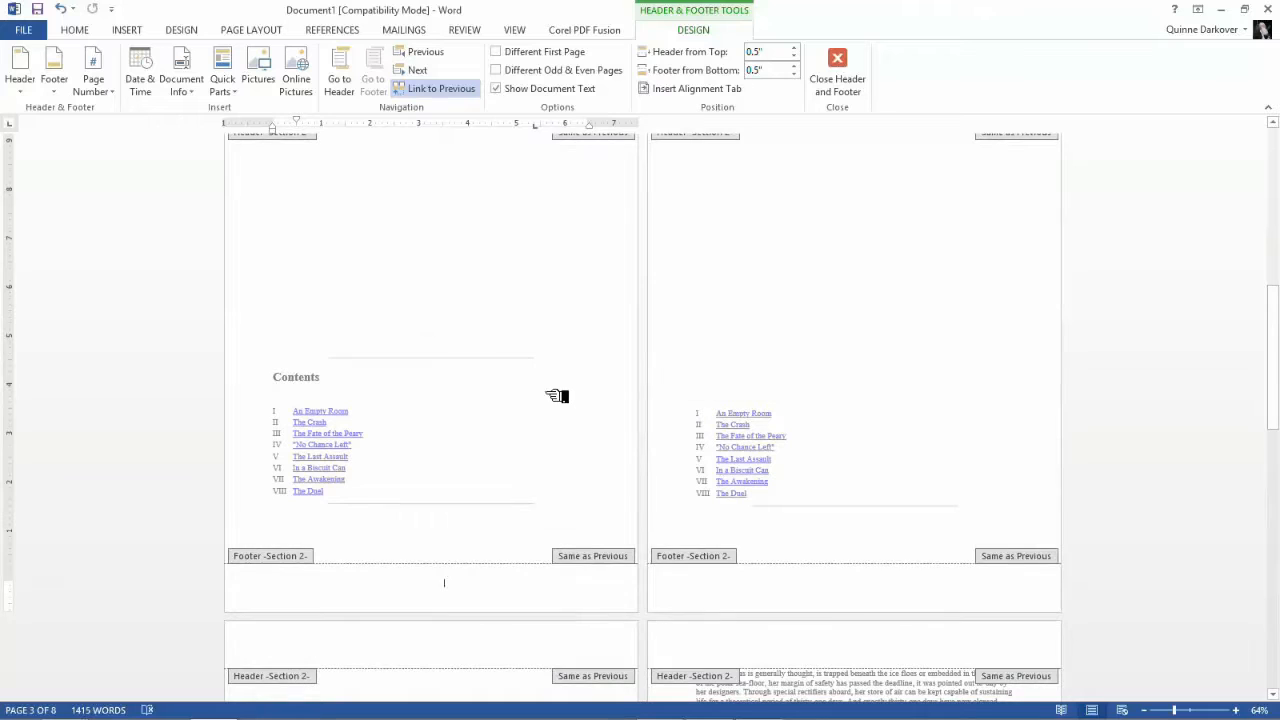
click(463, 91)
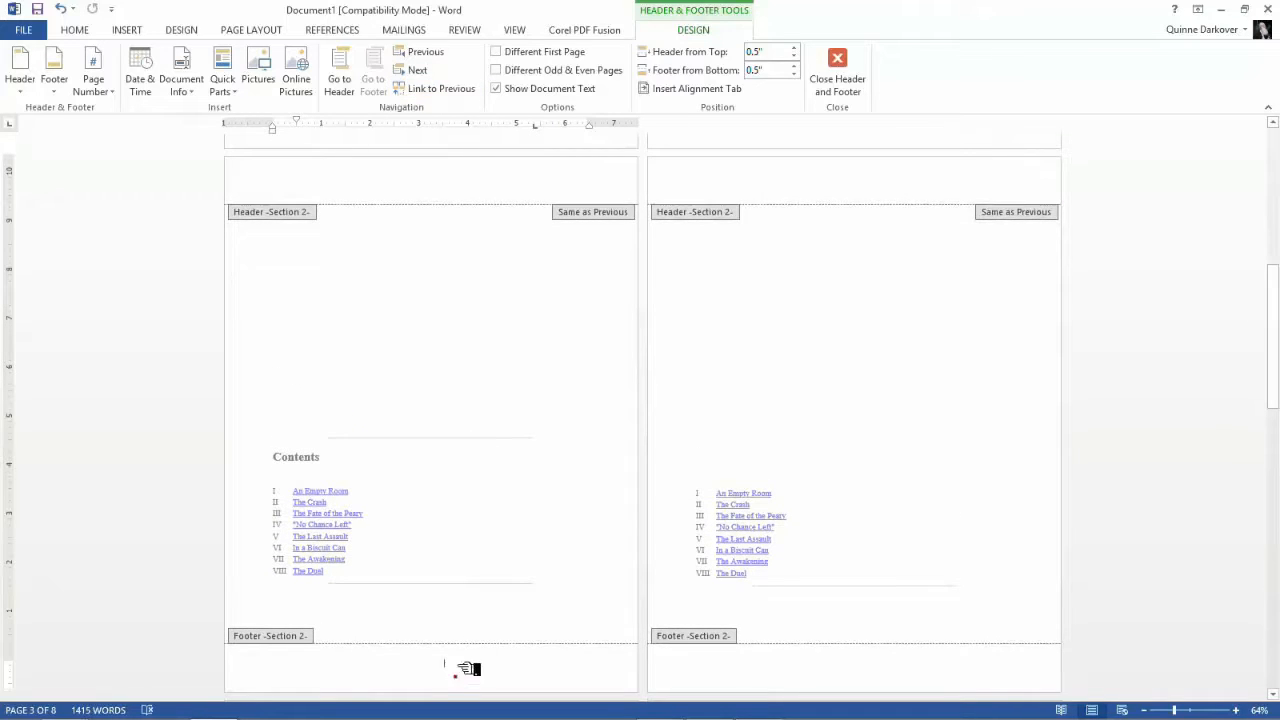
Step: Enable Different First Page for Section 2 and unlink its first-page footer from the previous section
click(497, 51)
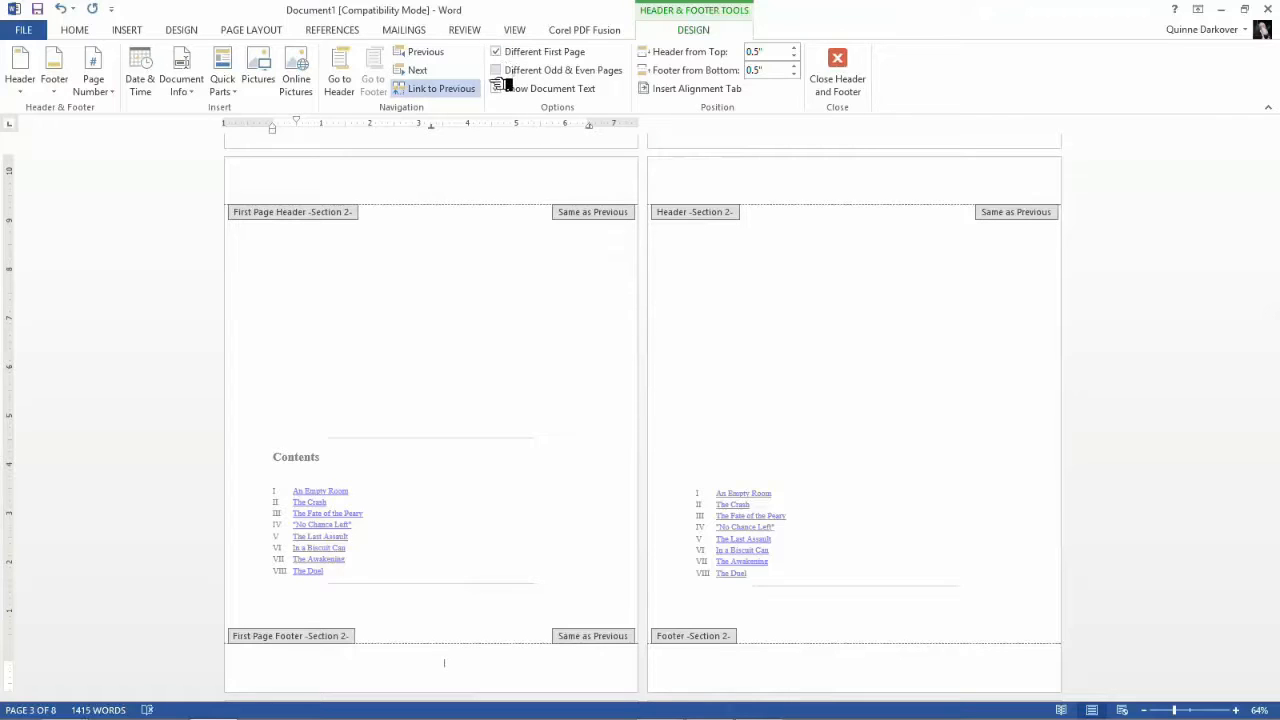
click(464, 89)
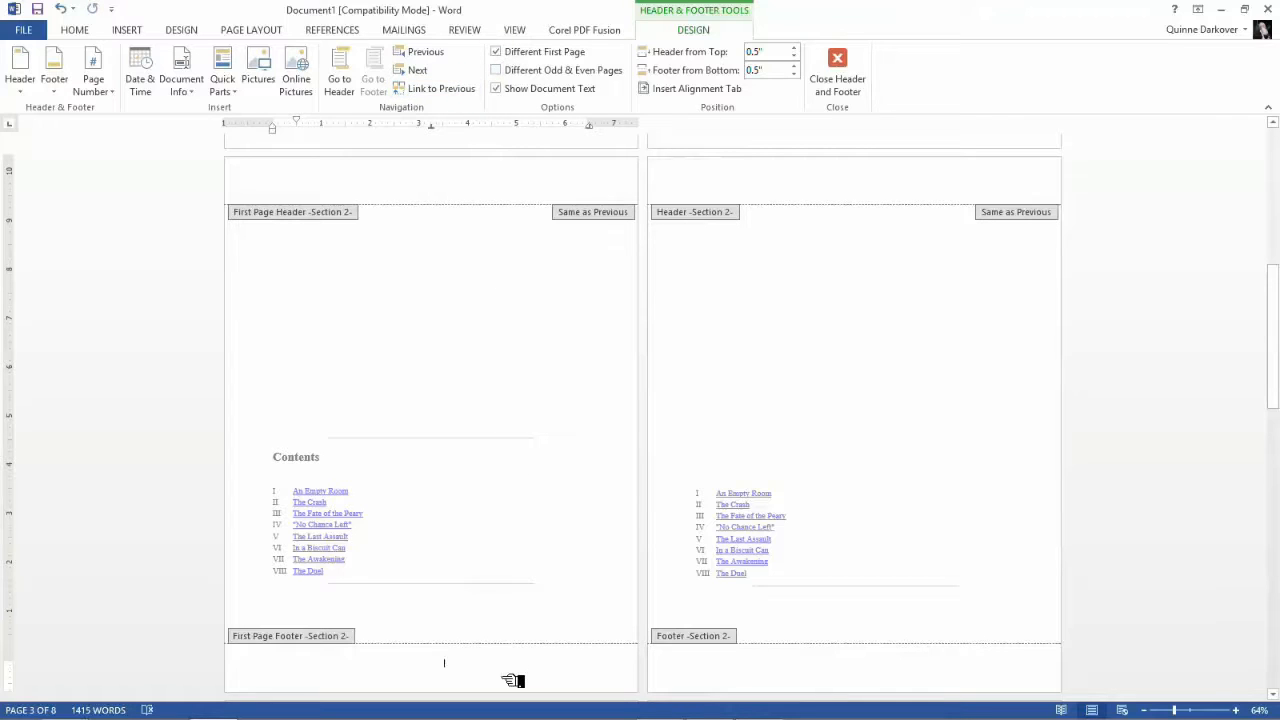
Step: Examine the header and footer labels of Sections 1 and 2 around the Contents page, including at page width
scroll(535, 476, down, 3)
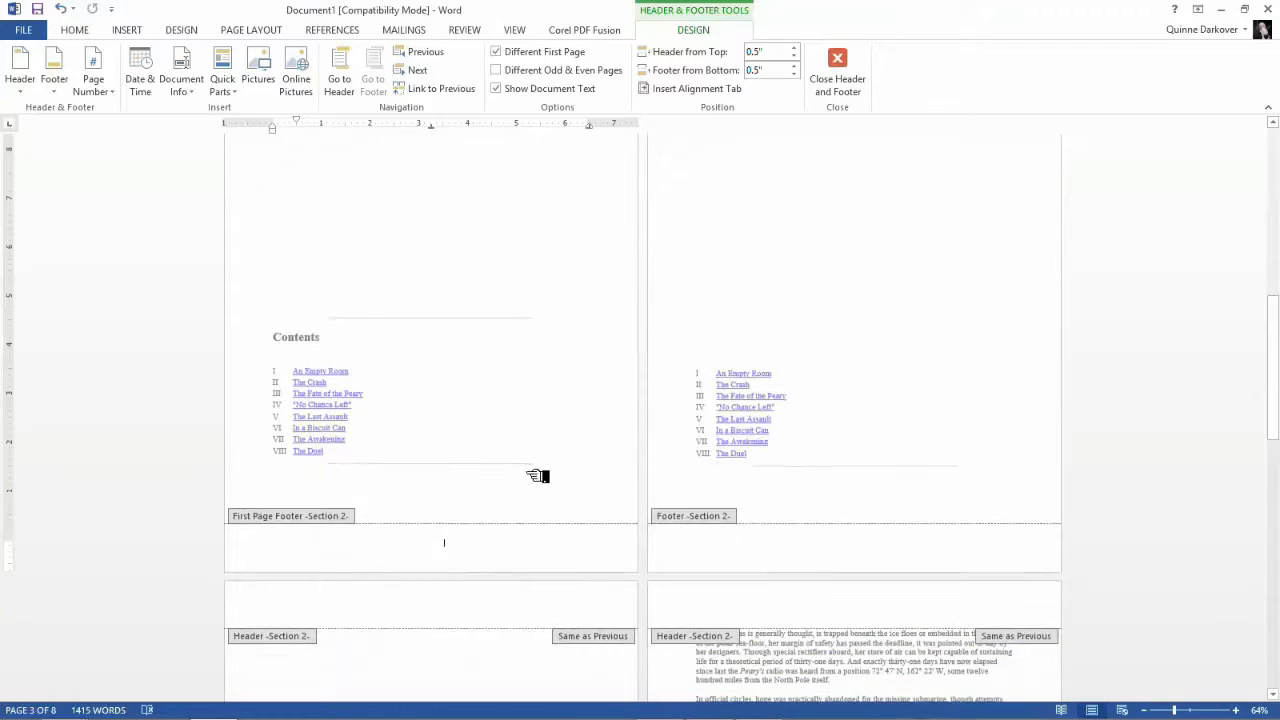
scroll(528, 505, up, 8)
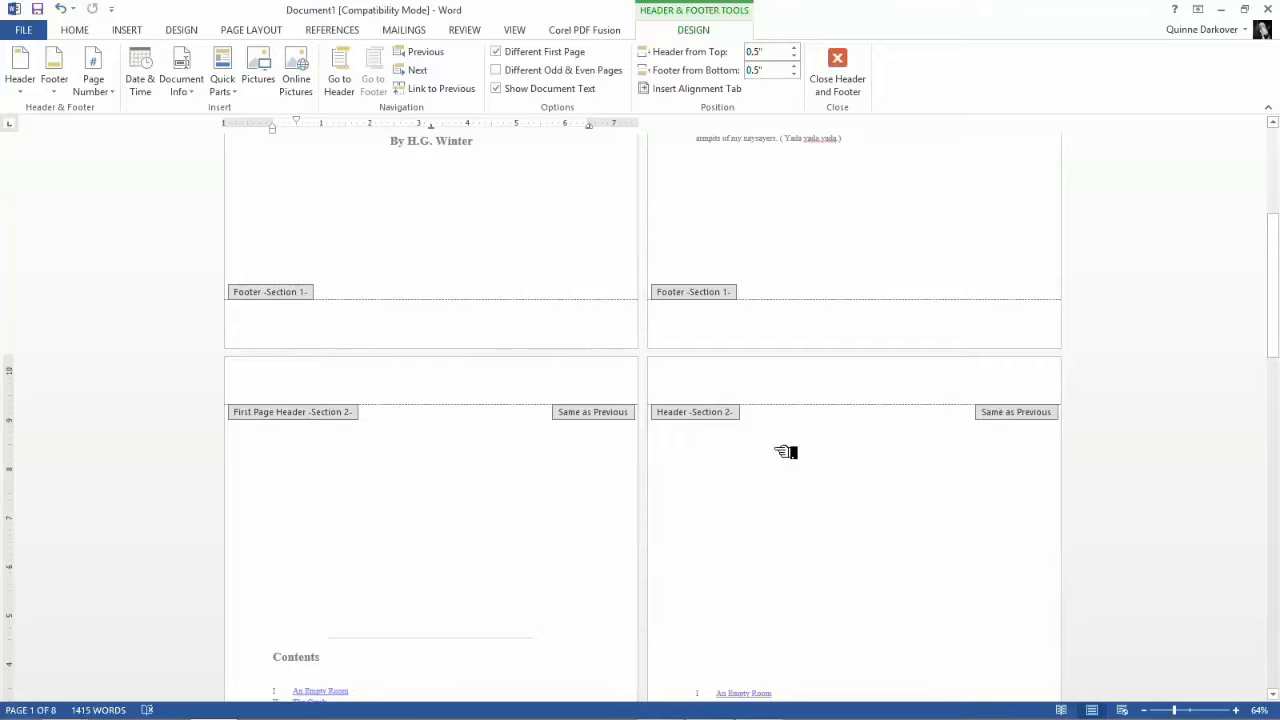
scroll(784, 450, down, 5)
scroll(784, 451, up, 2)
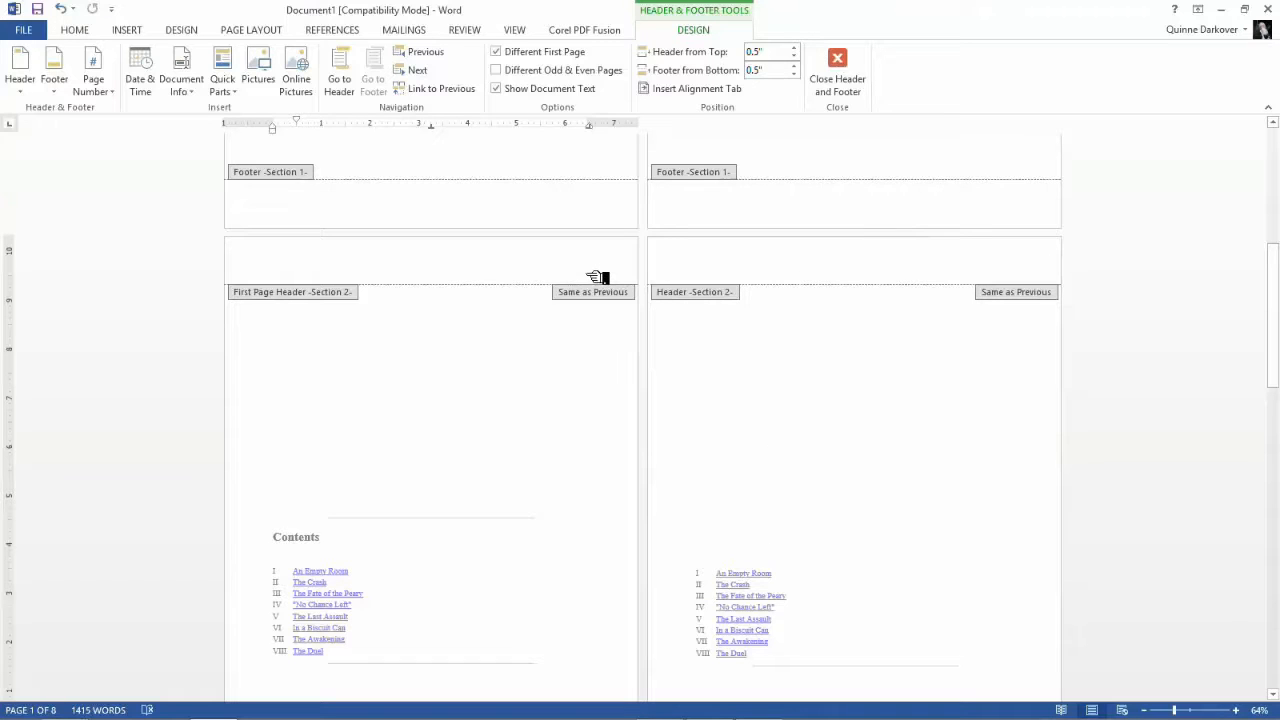
scroll(534, 494, down, 3)
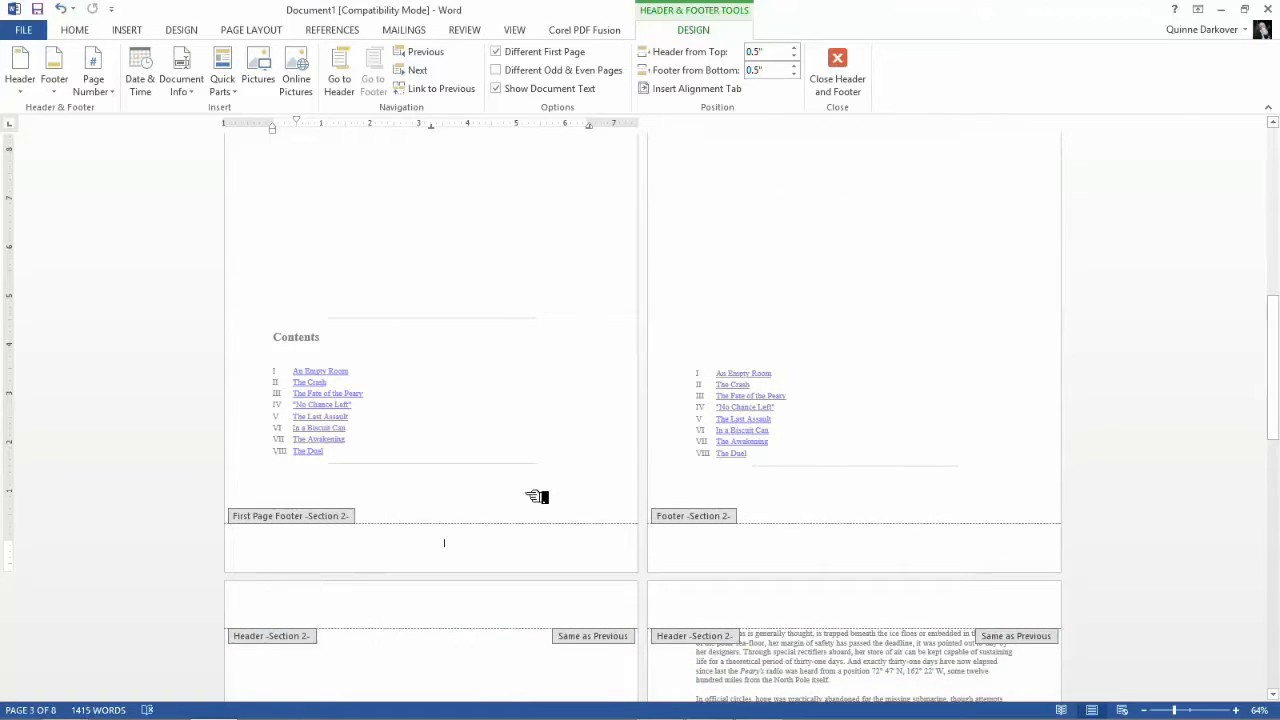
click(497, 563)
click(516, 31)
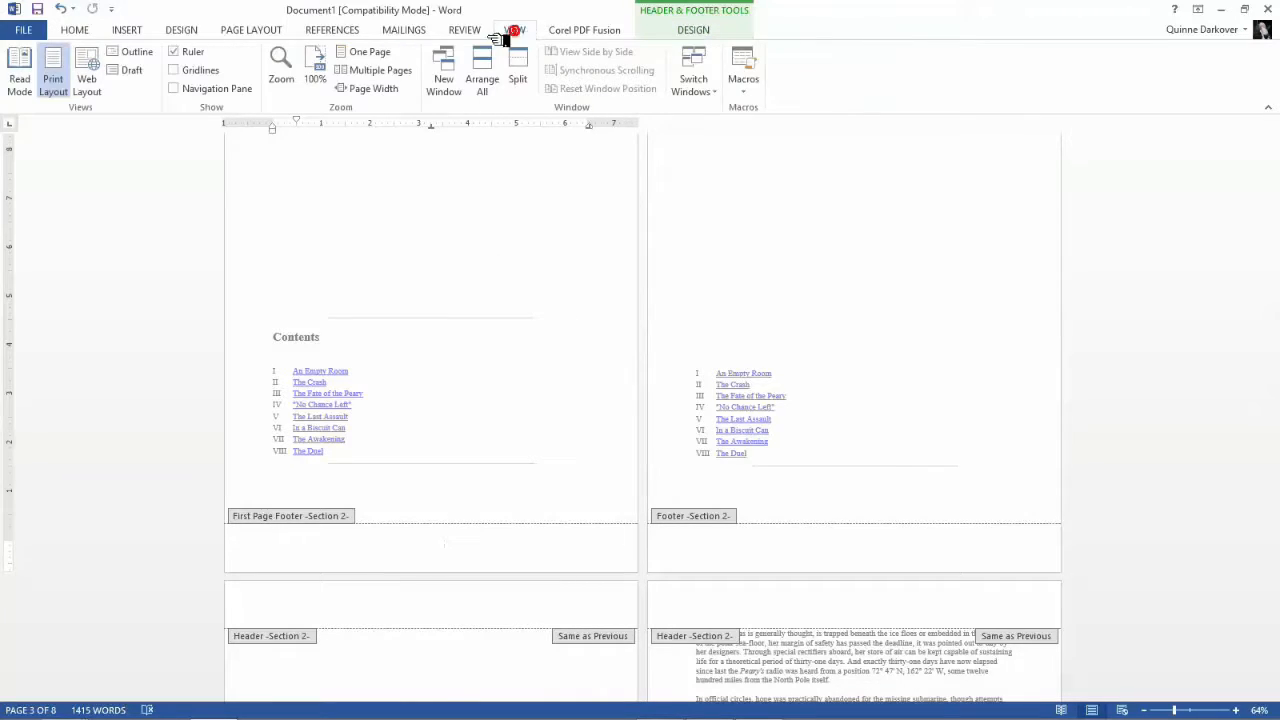
click(372, 88)
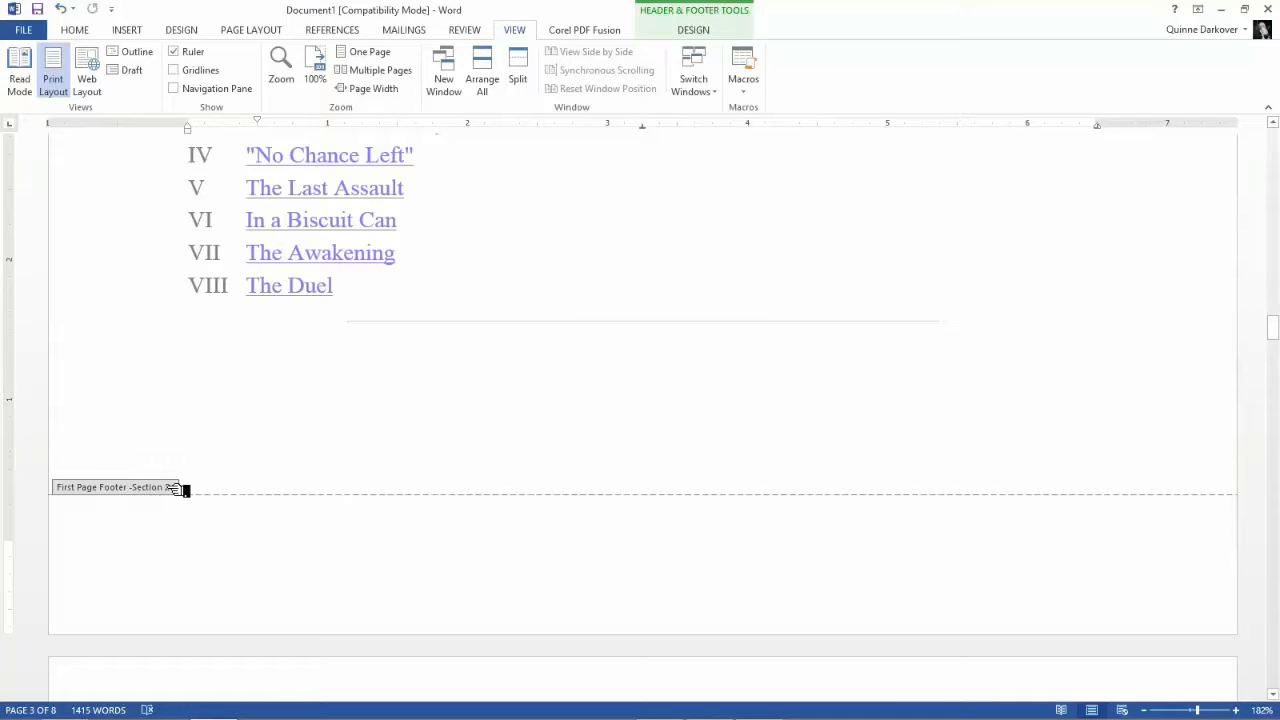
scroll(449, 495, up, 10)
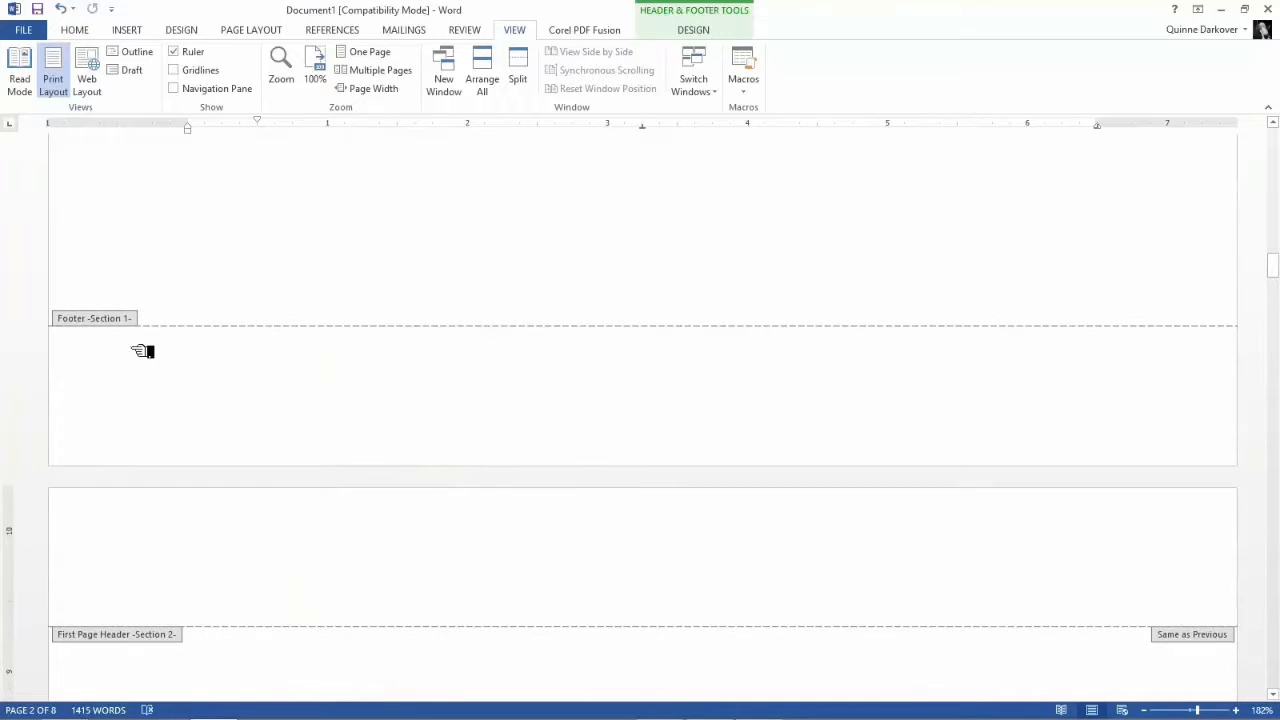
scroll(337, 467, down, 10)
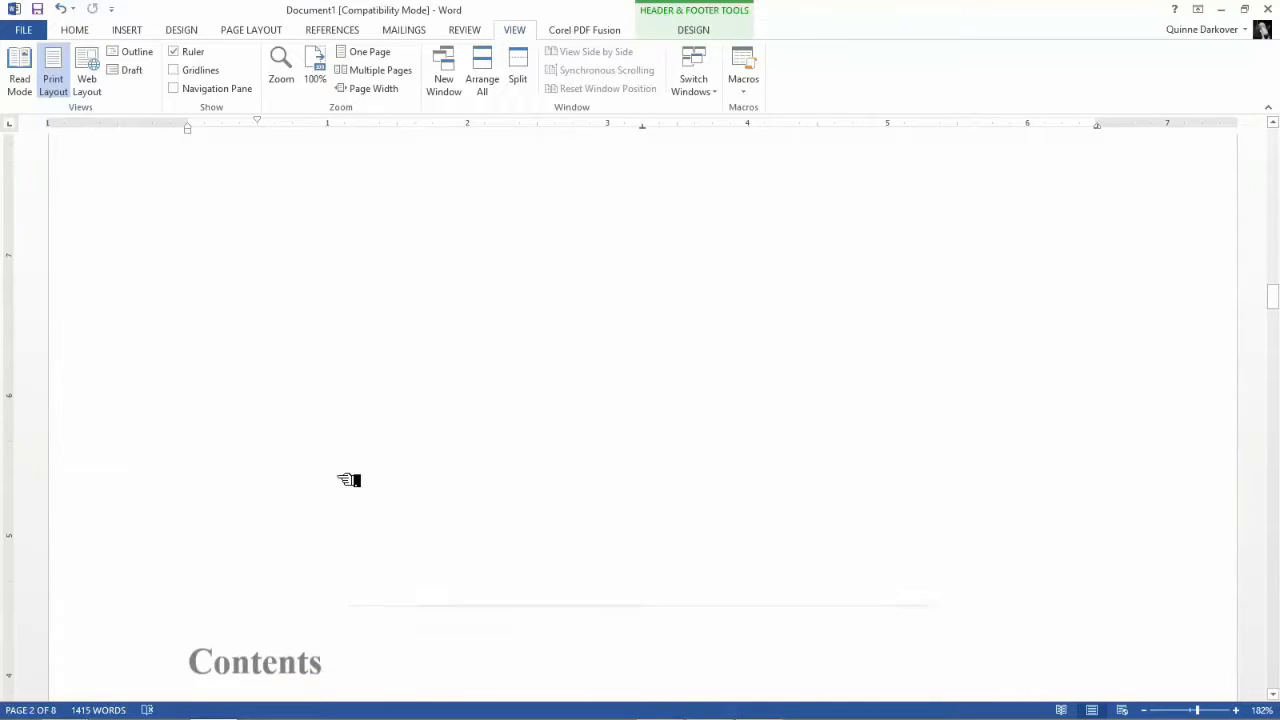
scroll(348, 480, down, 4)
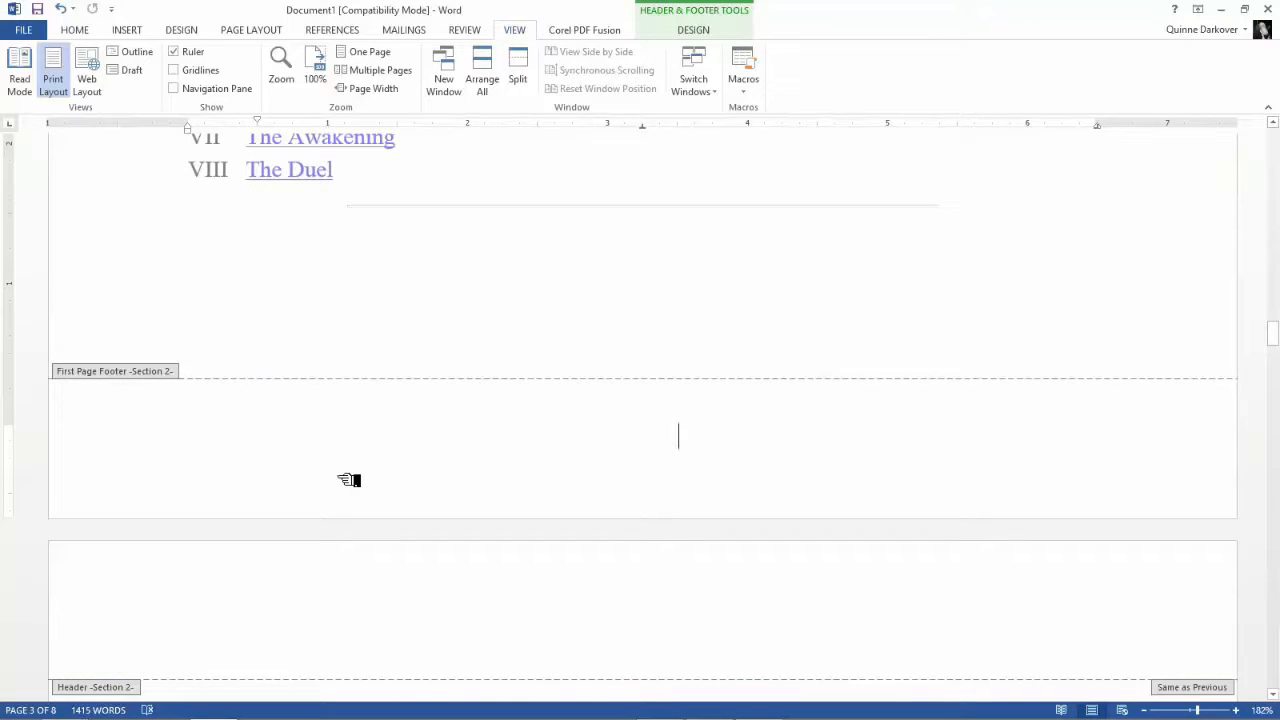
Step: Insert a Plain Number page number at the cursor in Section 2's first-page footer and check the following page's footer
click(693, 29)
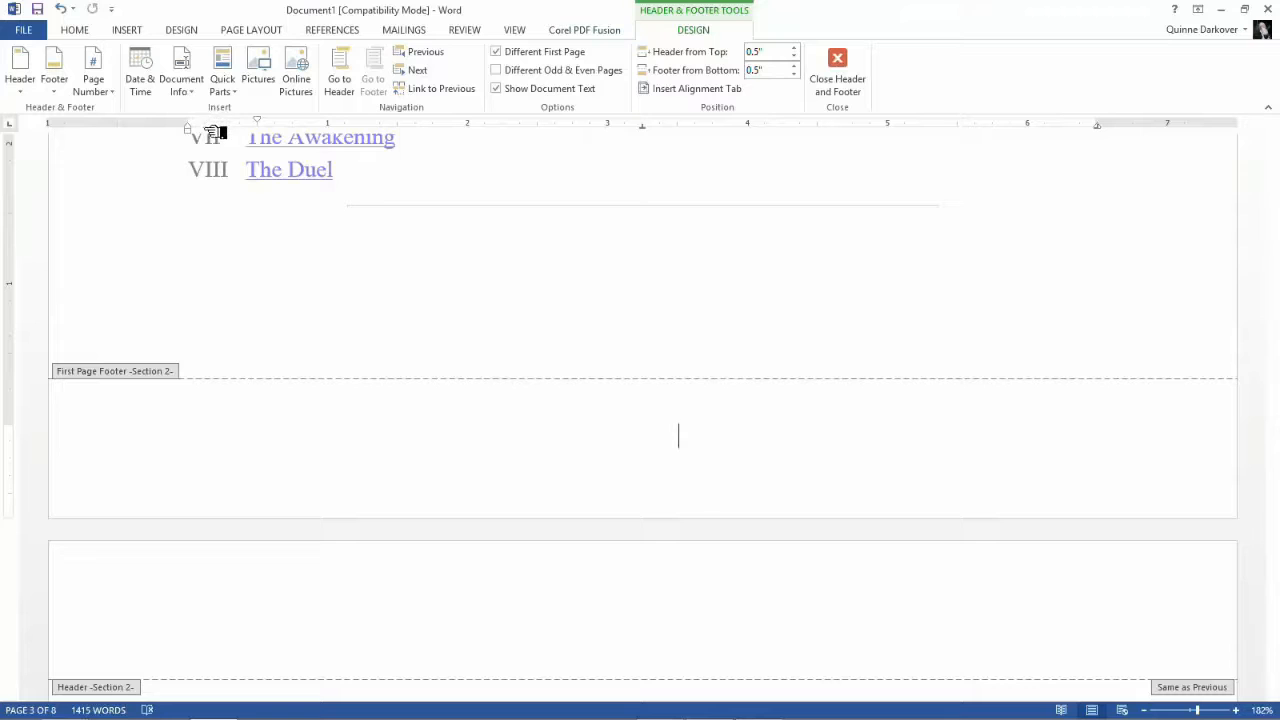
click(121, 93)
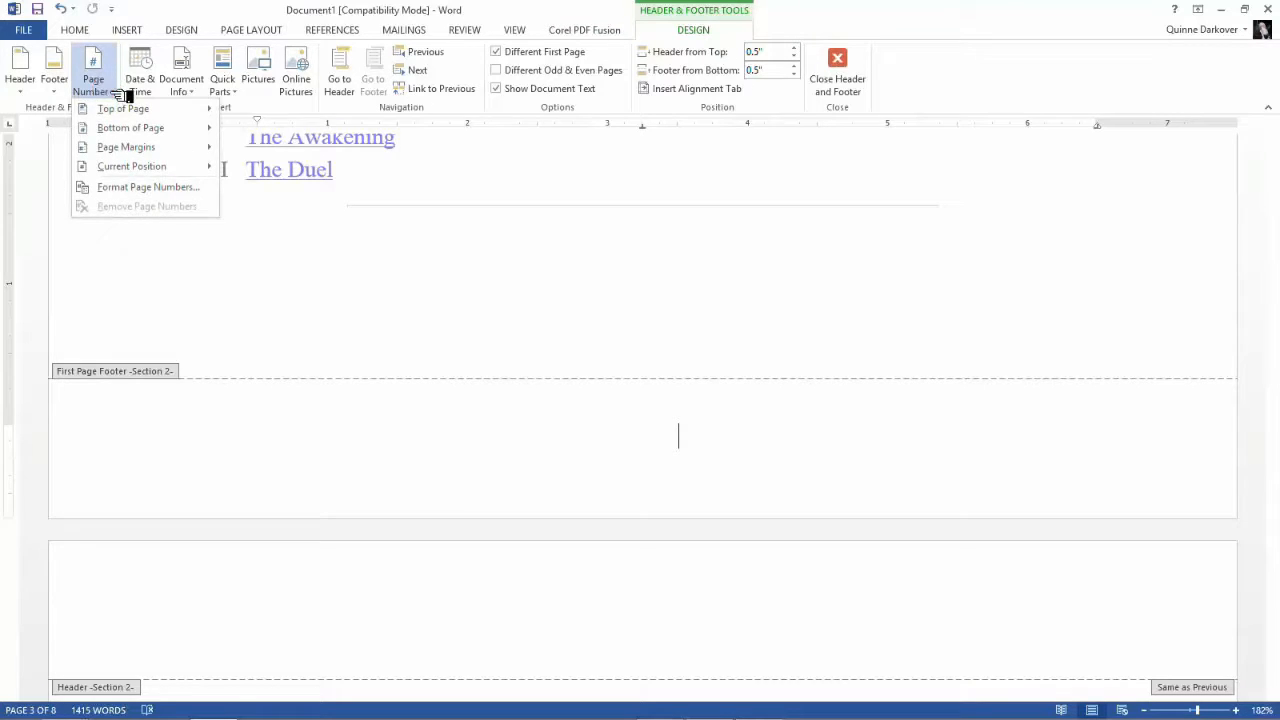
mouse_move(137, 166)
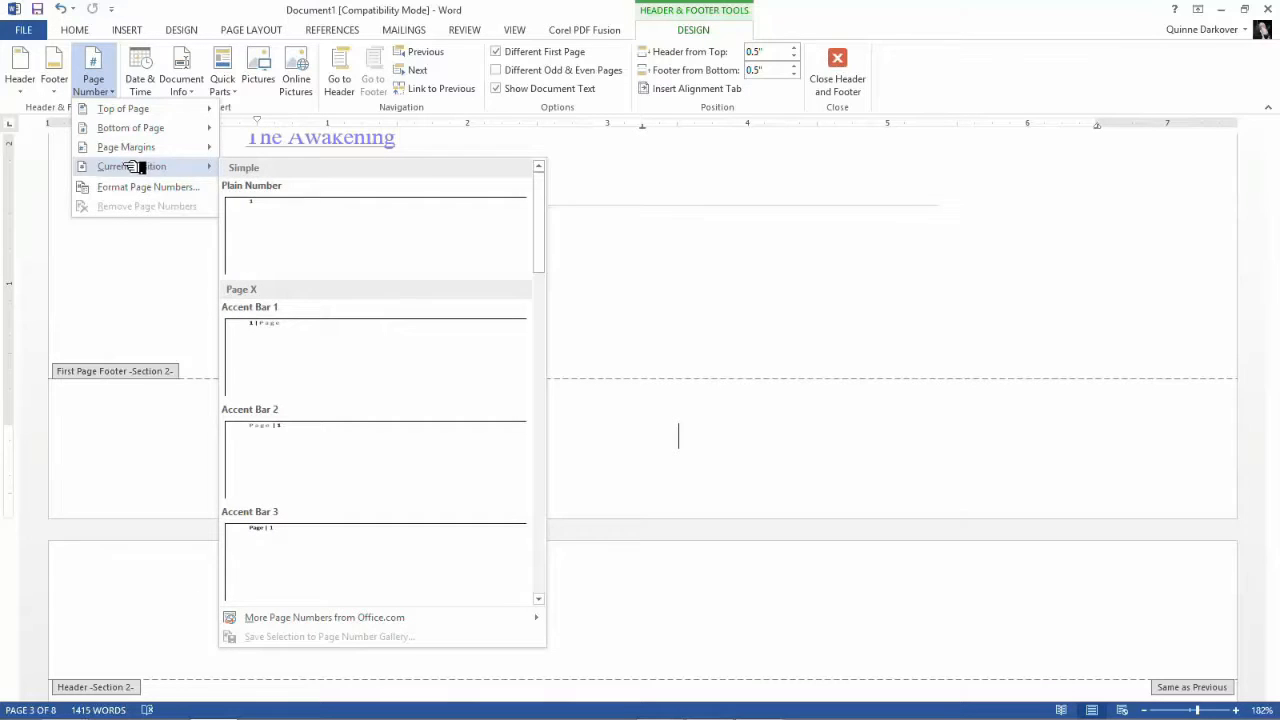
click(322, 240)
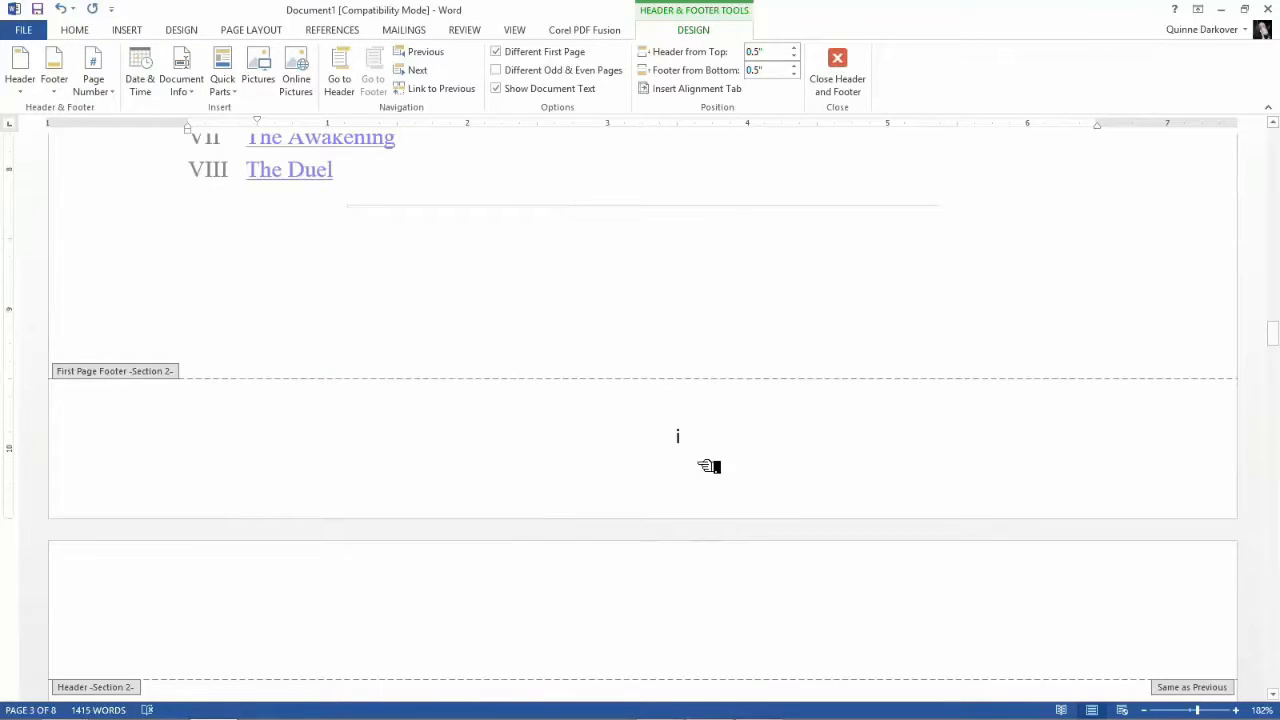
scroll(709, 466, down, 5)
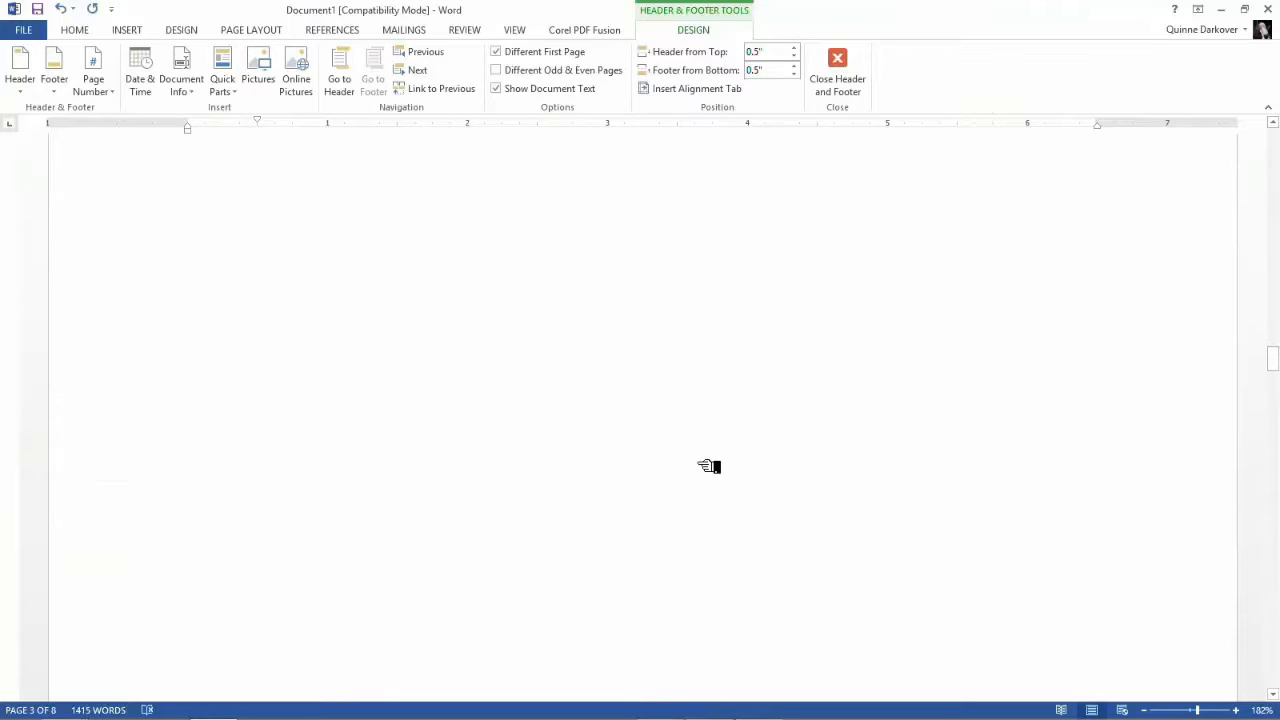
scroll(709, 466, down, 10)
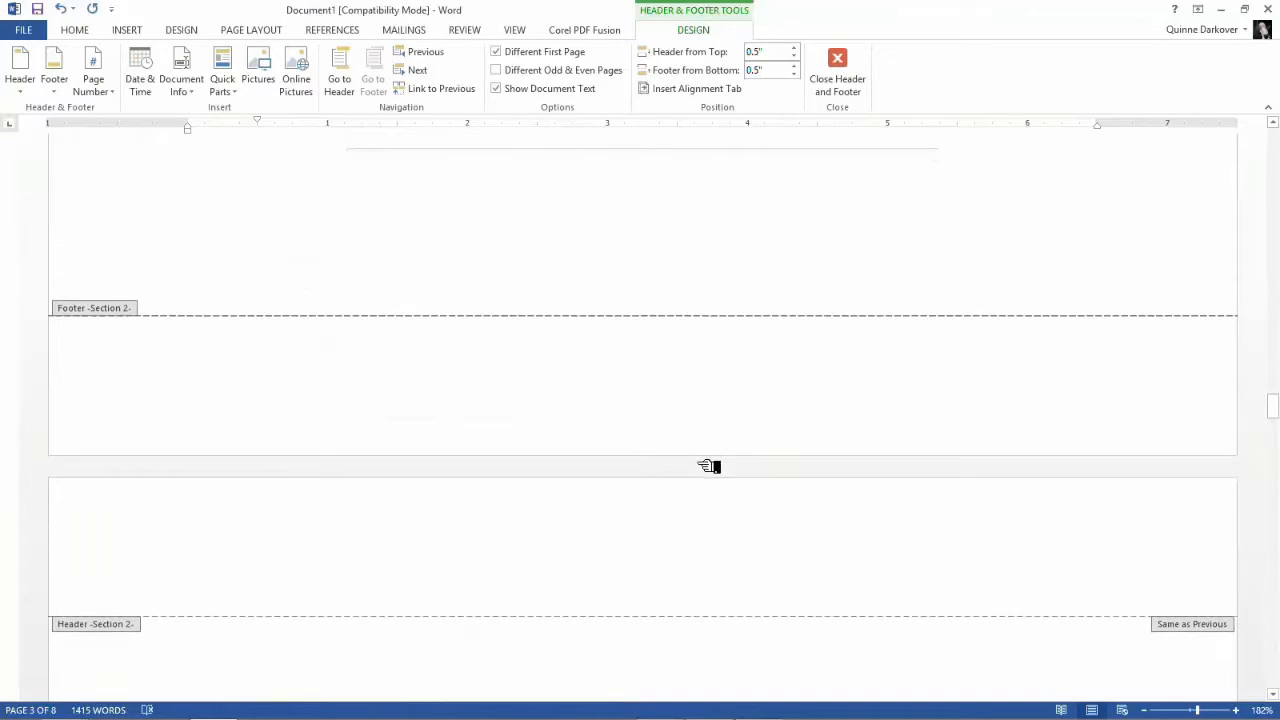
scroll(725, 423, up, 5)
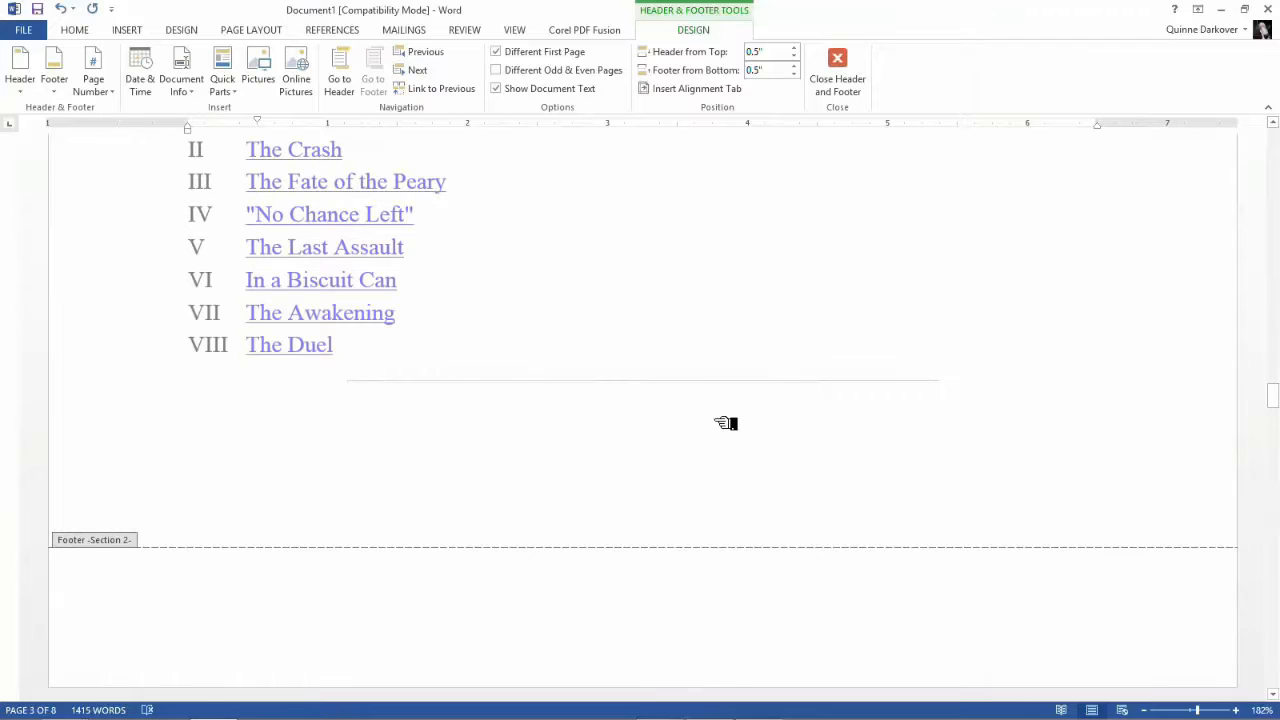
scroll(725, 423, down, 5)
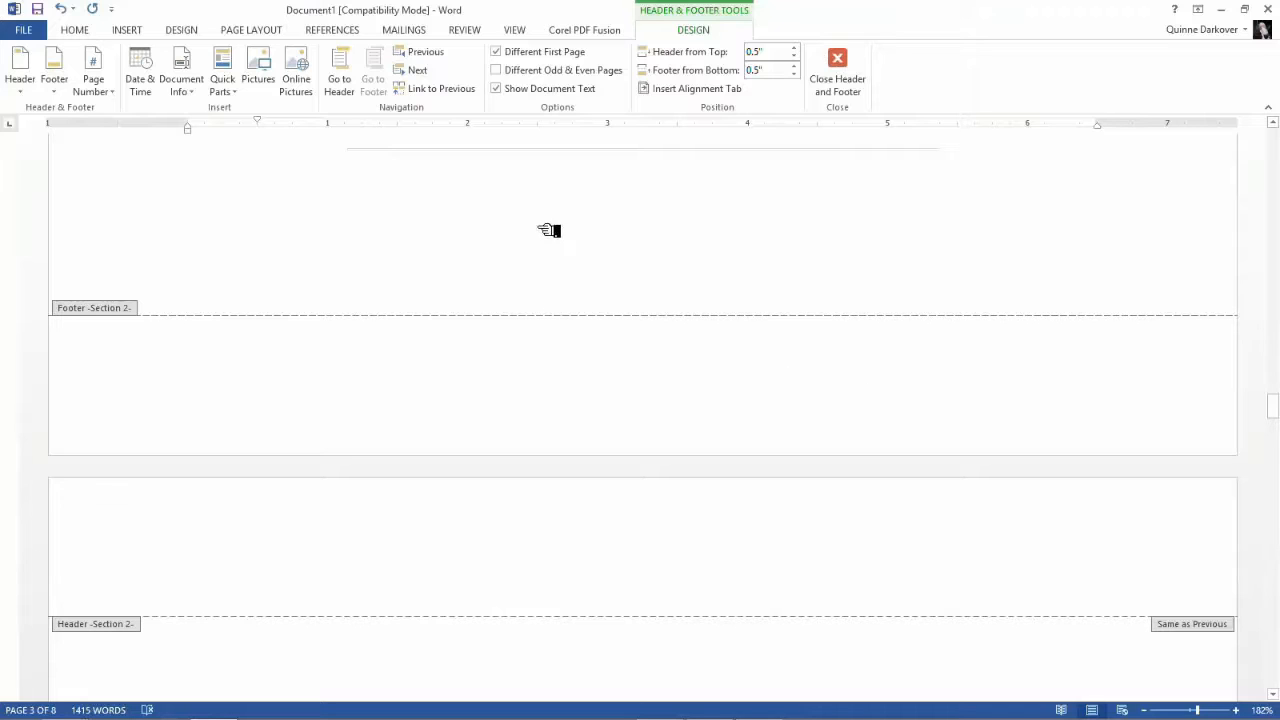
click(112, 91)
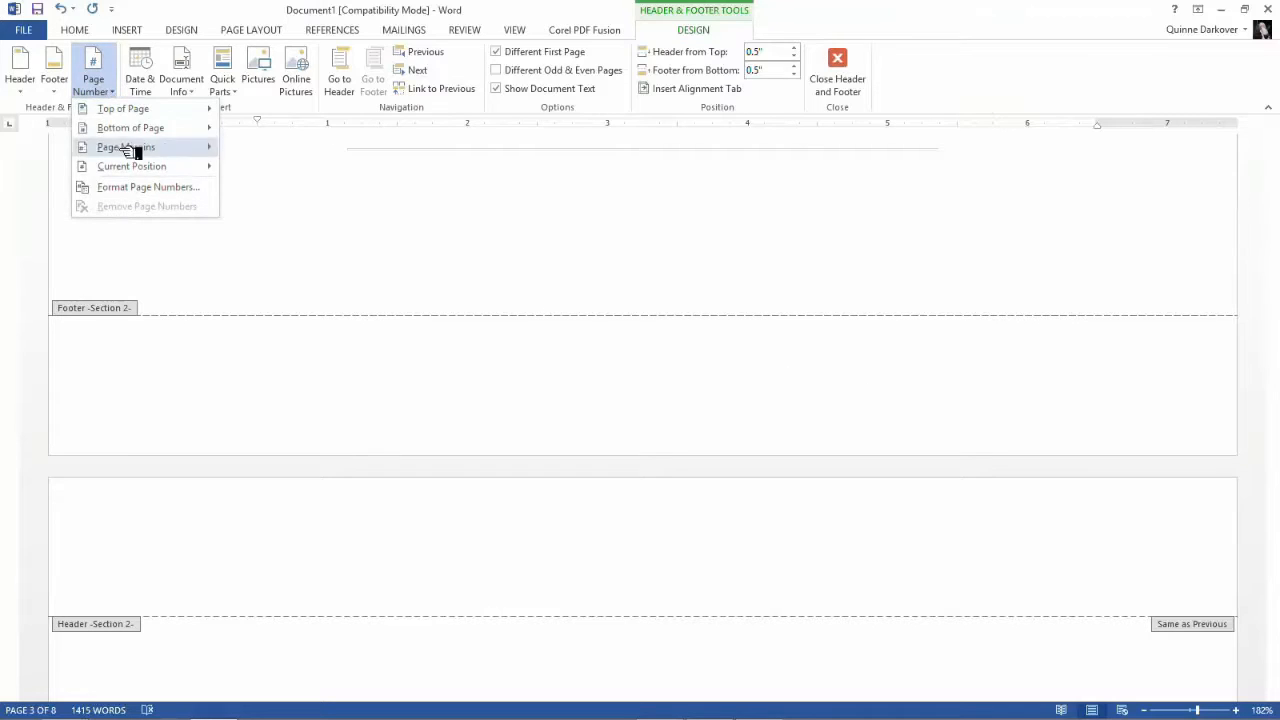
mouse_move(141, 168)
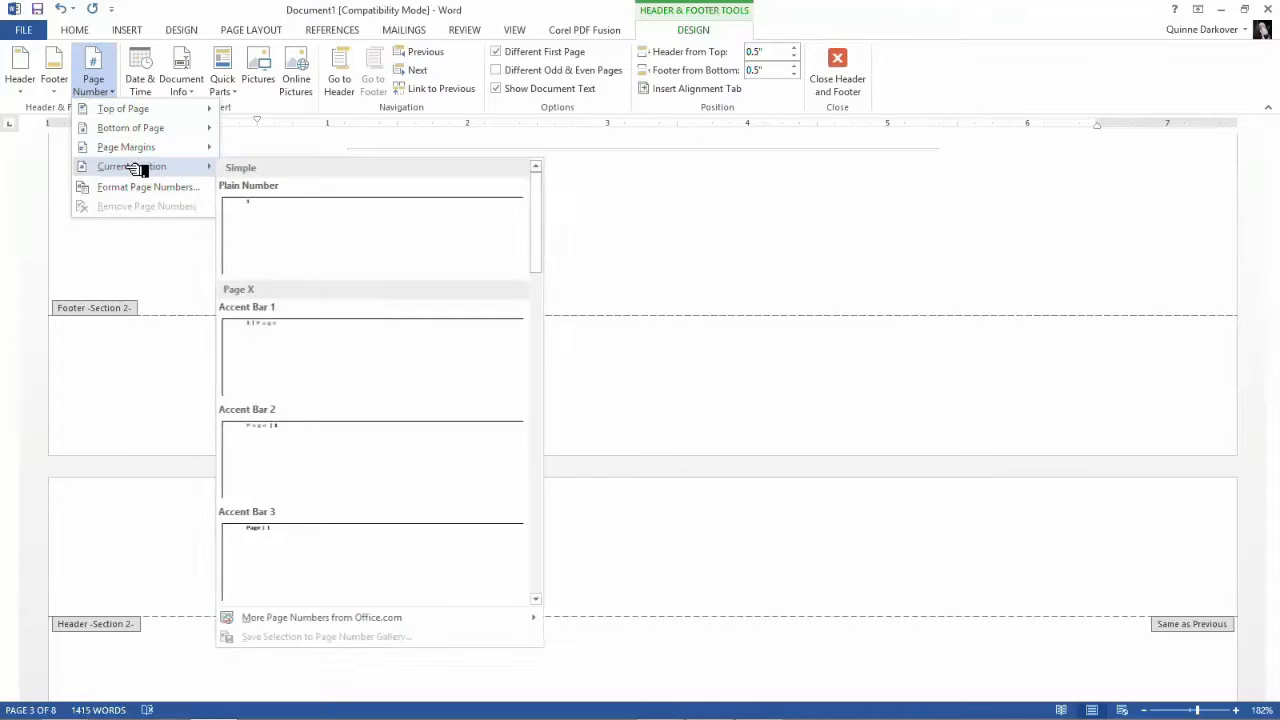
click(692, 408)
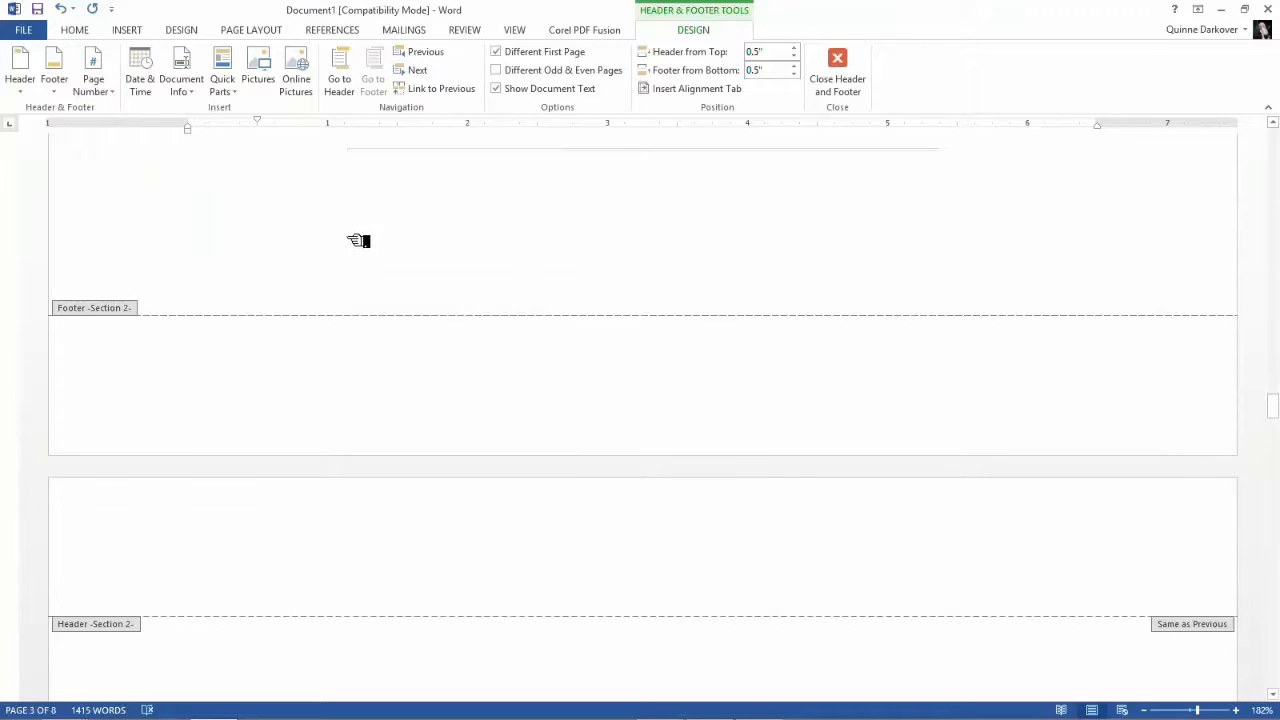
Step: Place the cursor in the regular Section 2 footer below the Contents list and centre its paragraph
click(292, 376)
click(283, 375)
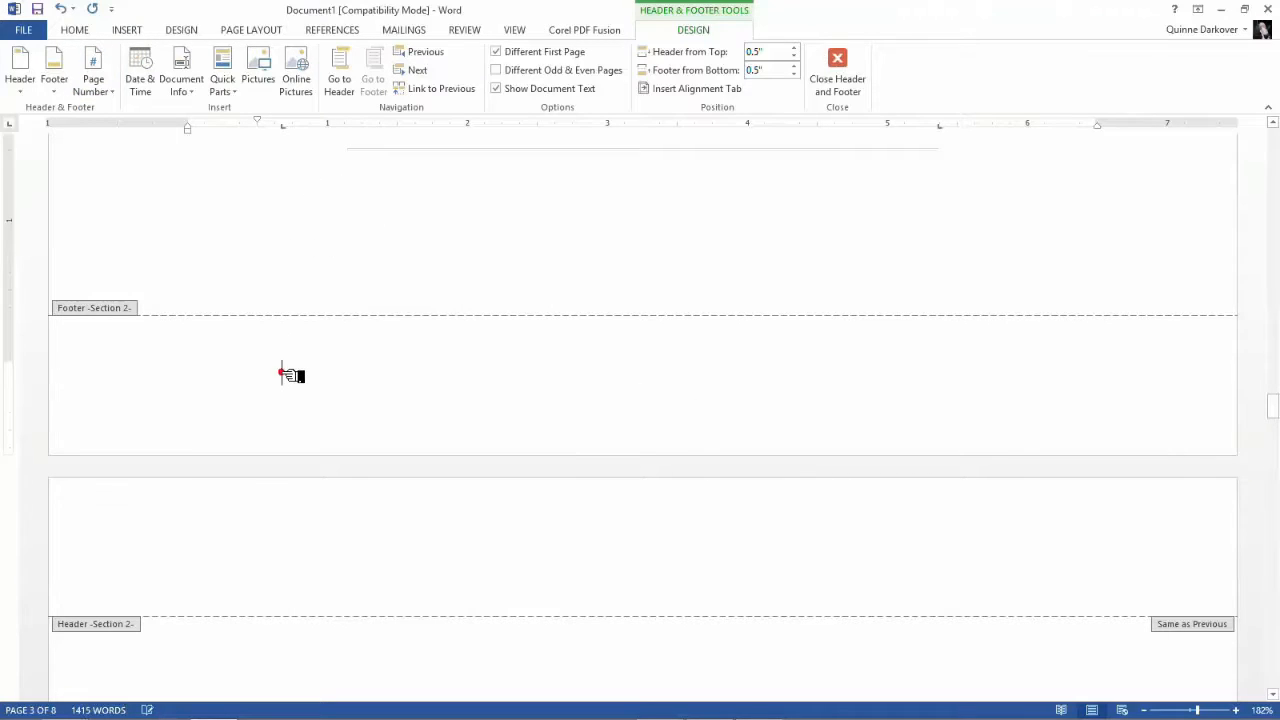
click(76, 30)
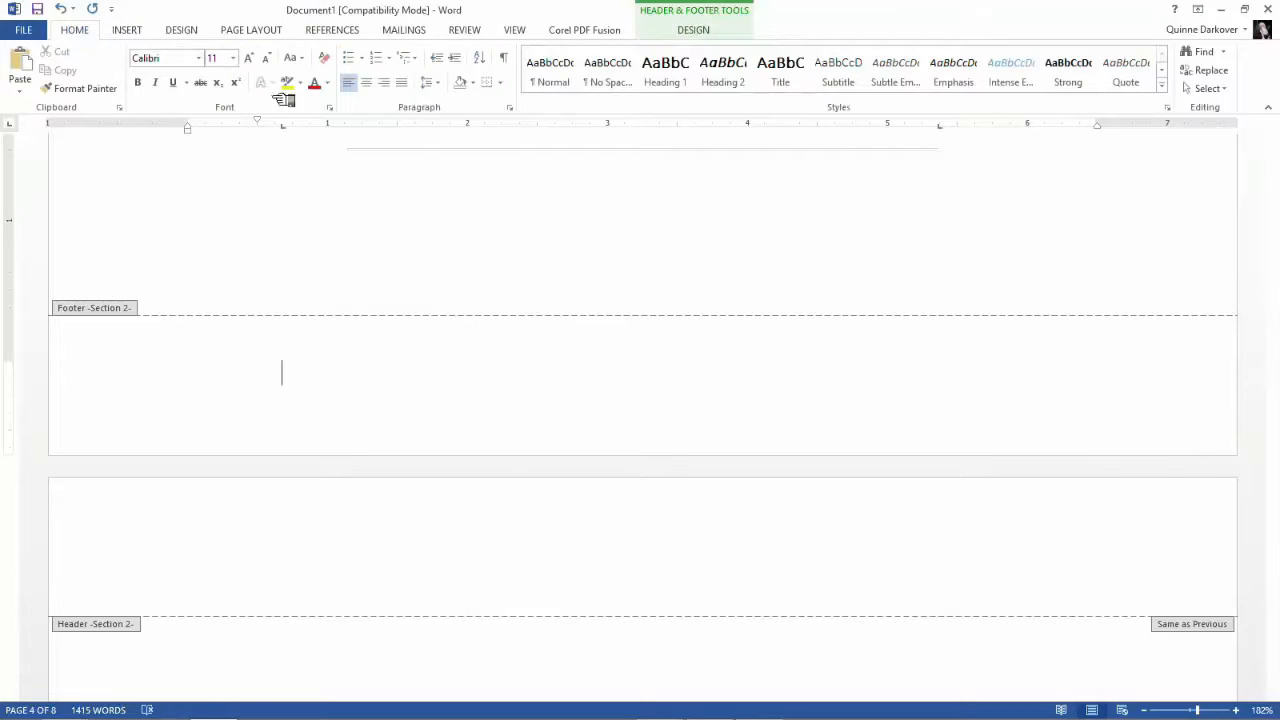
click(372, 84)
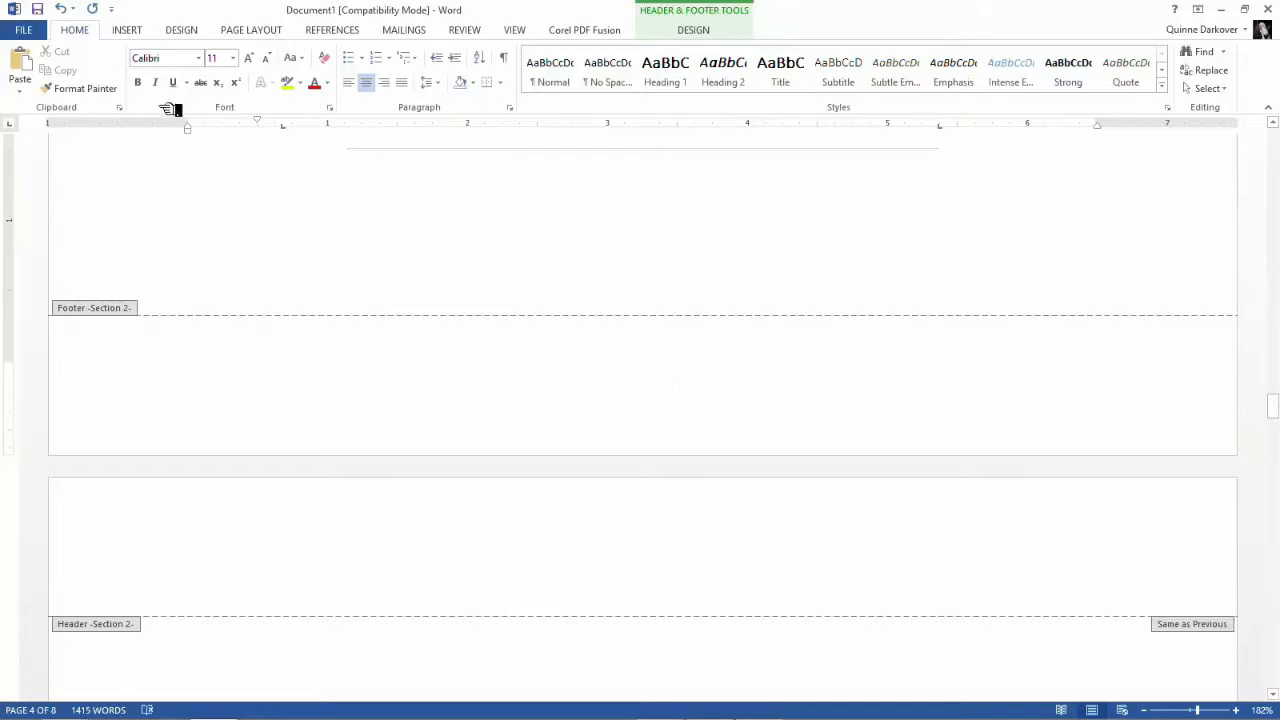
Step: Insert a Plain Number page number at the centred cursor position in the regular Section 2 footer
double_click(690, 11)
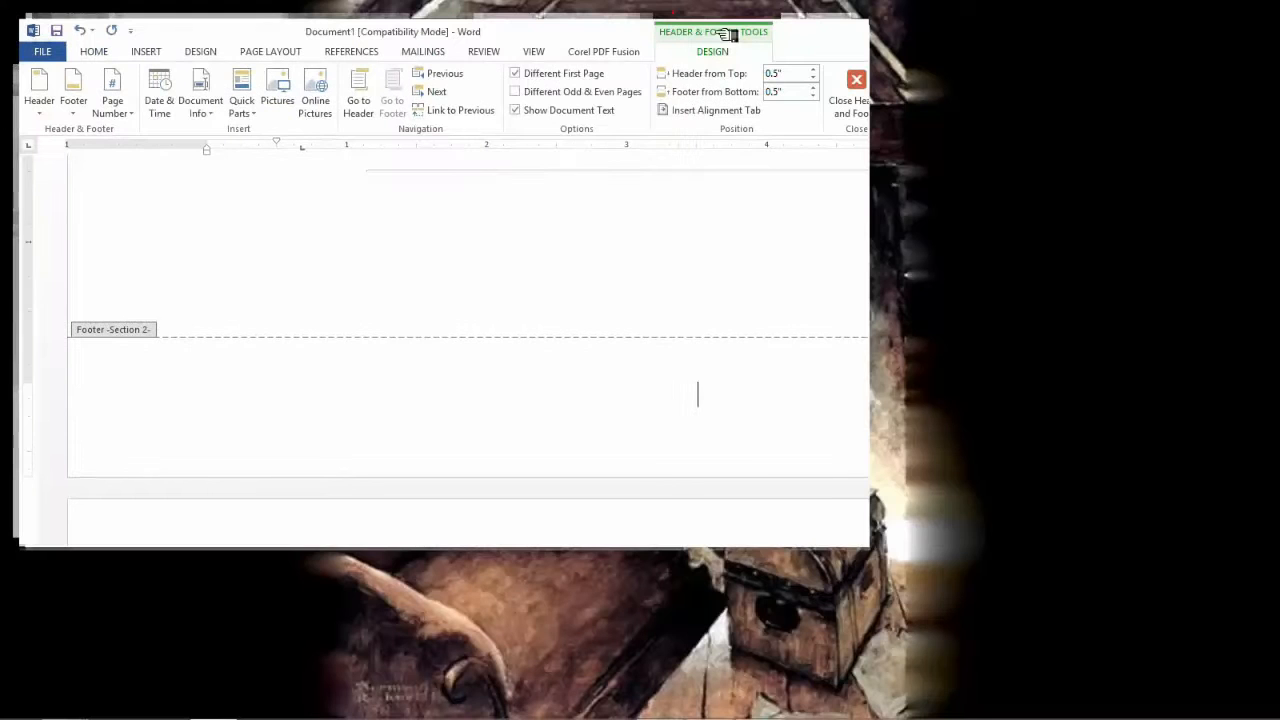
click(830, 30)
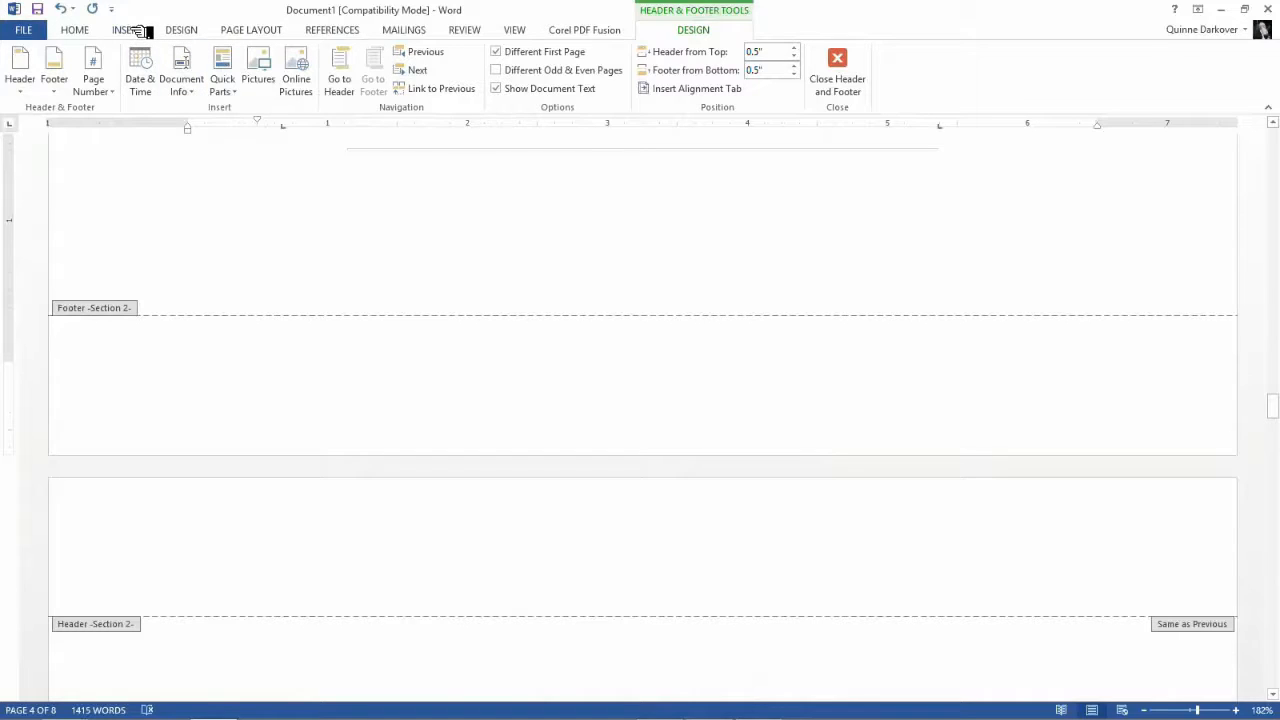
click(110, 88)
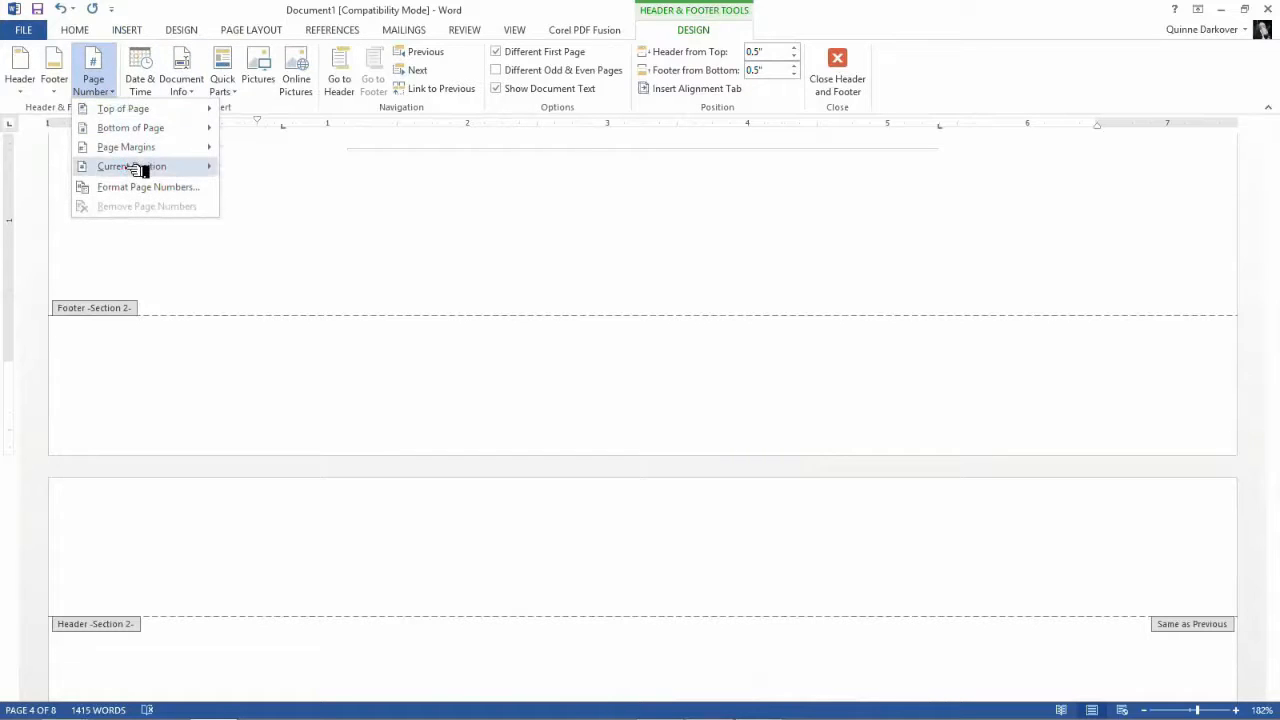
mouse_move(140, 170)
click(333, 225)
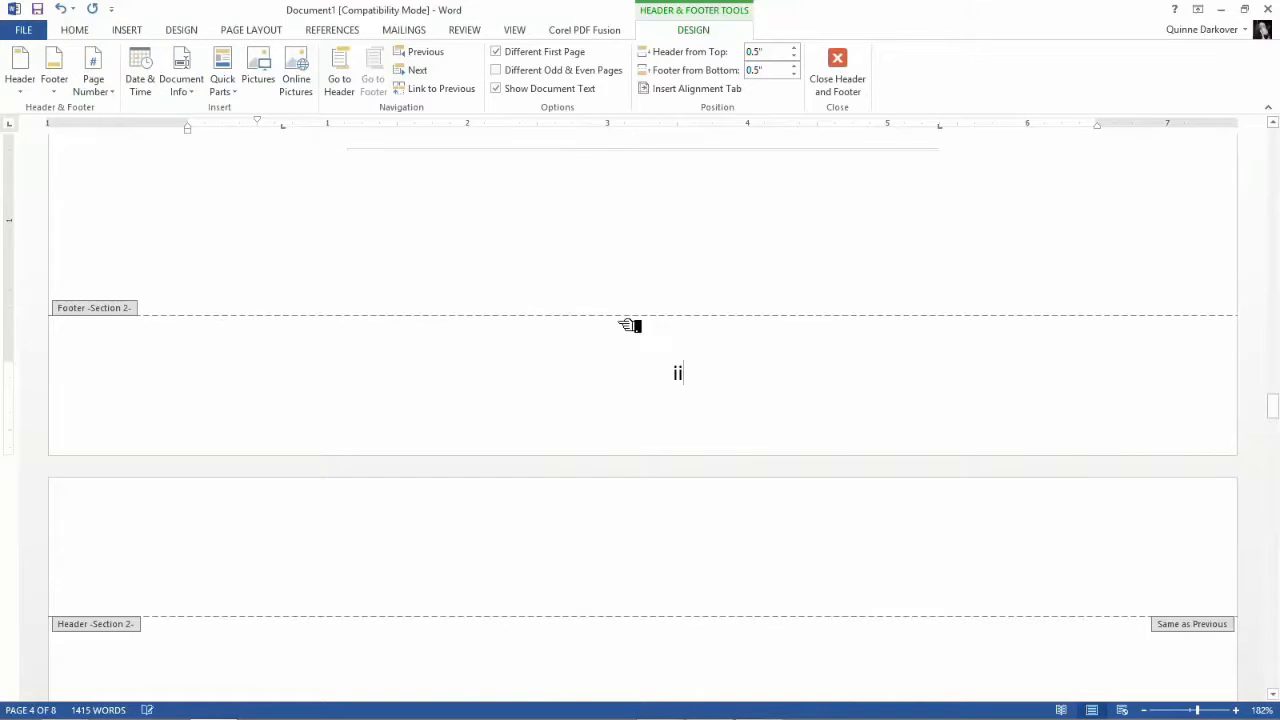
Step: Examine the footer page numbers from the Contents list through the Chapter I pages and return to the end of the Contents list
scroll(765, 377, down, 10)
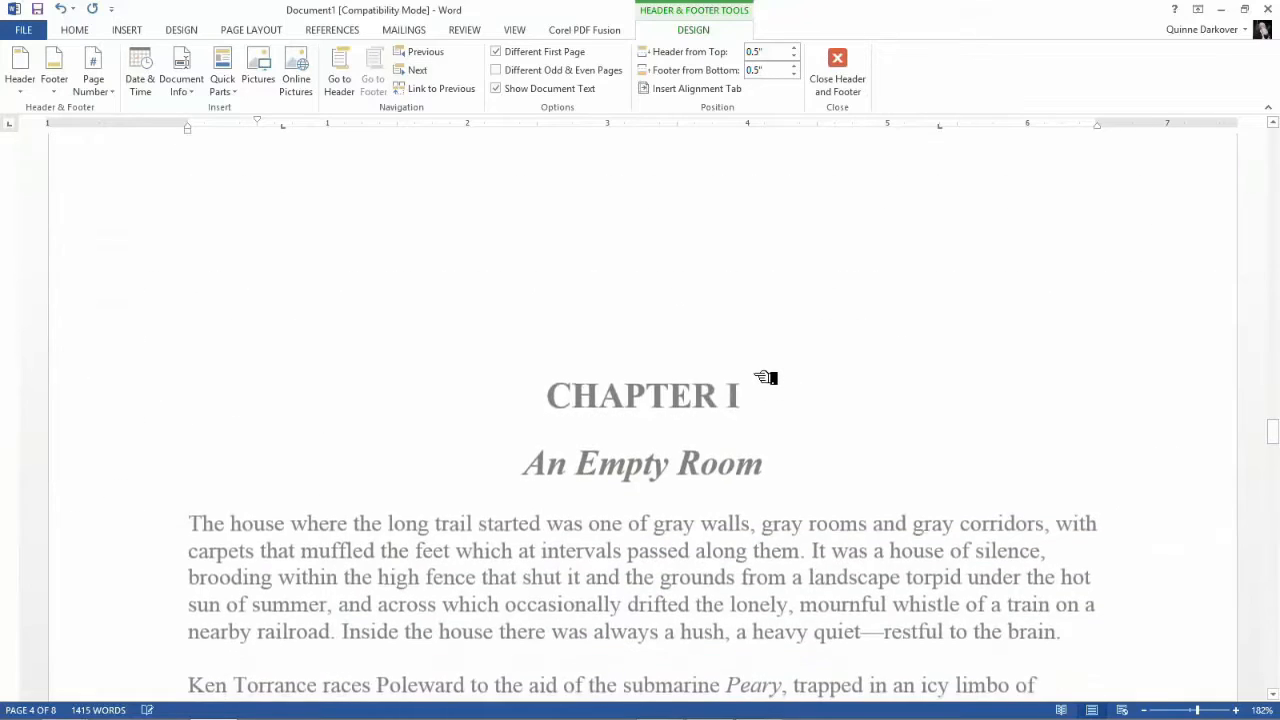
scroll(765, 377, down, 5)
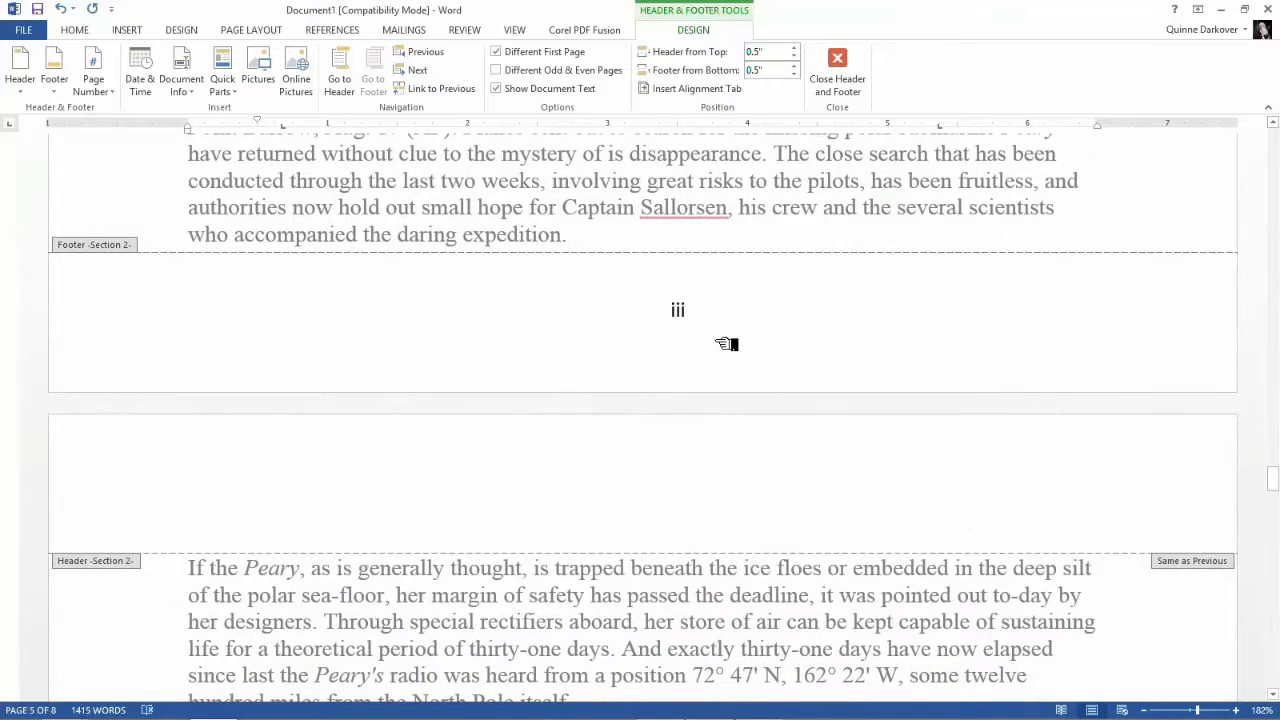
scroll(726, 344, down, 10)
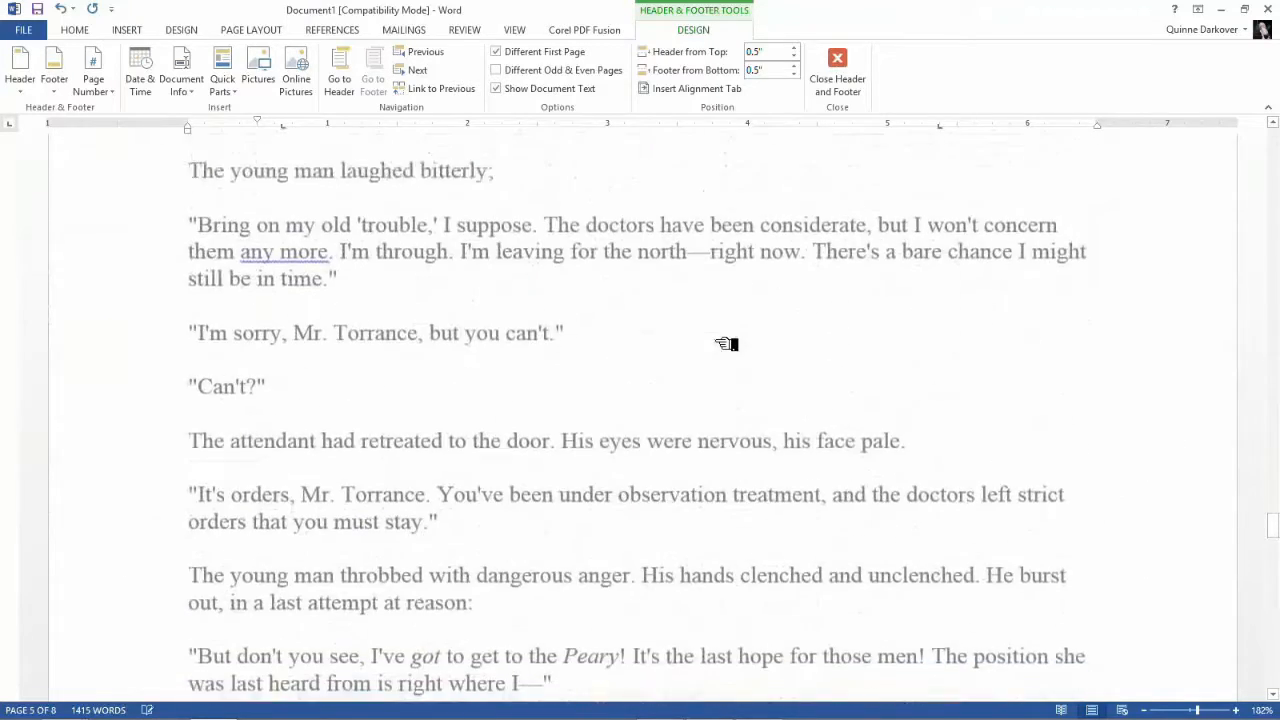
scroll(680, 386, down, 10)
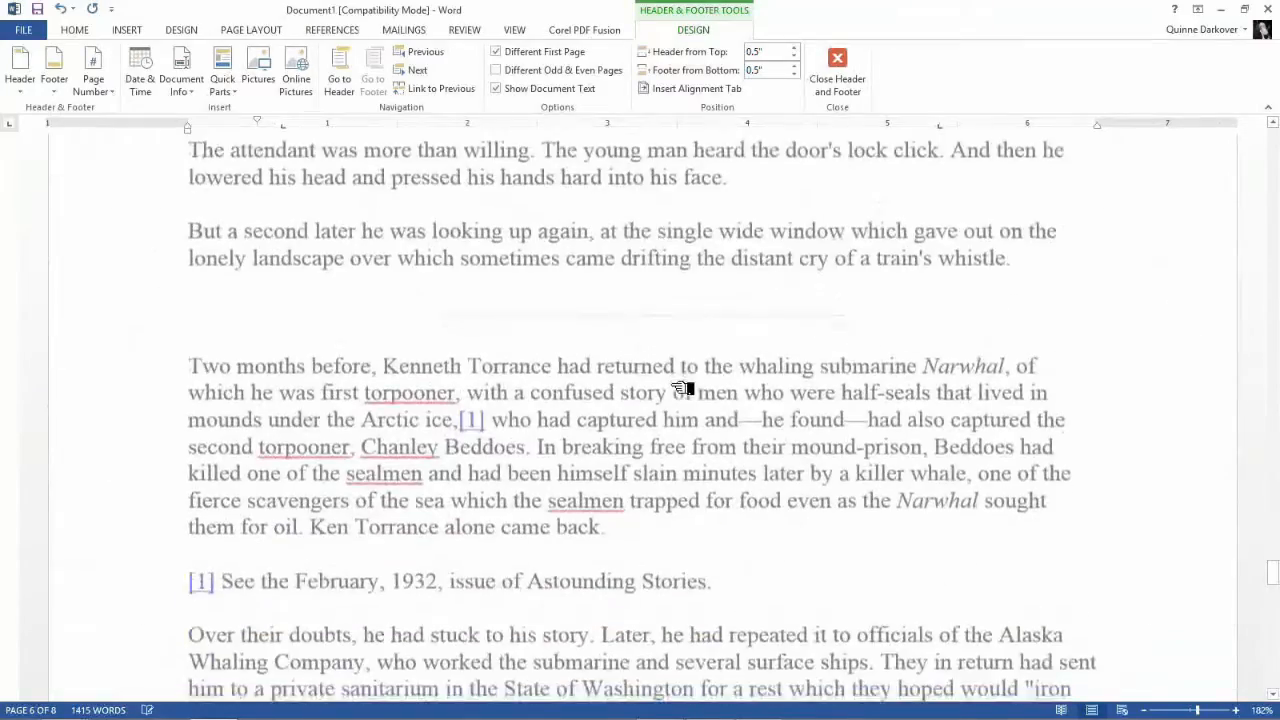
scroll(680, 386, down, 10)
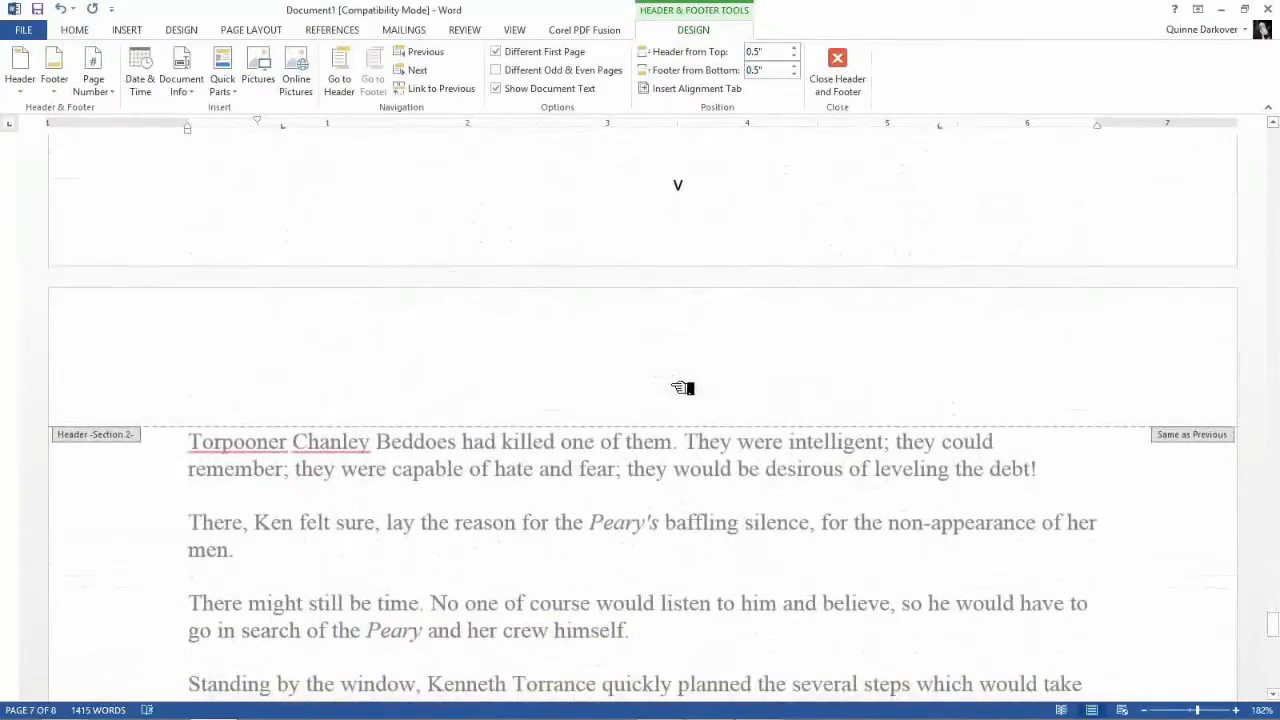
scroll(682, 388, down, 20)
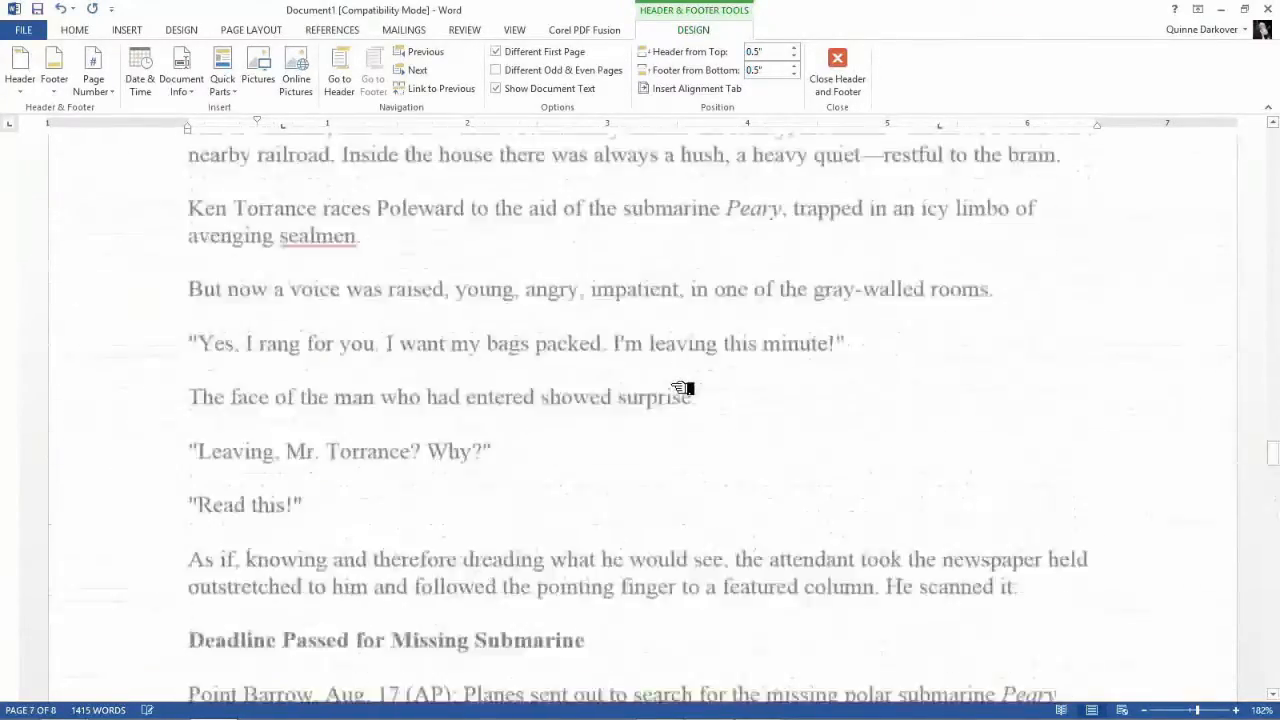
scroll(682, 388, up, 20)
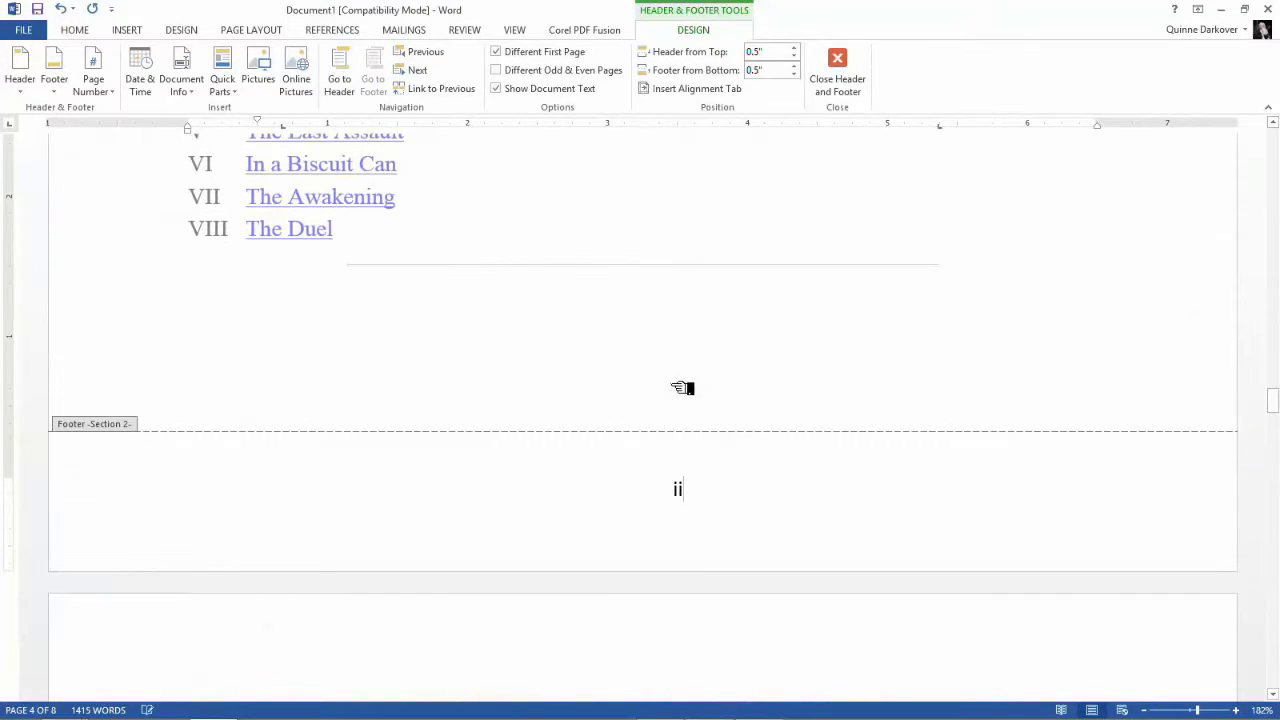
scroll(682, 388, up, 5)
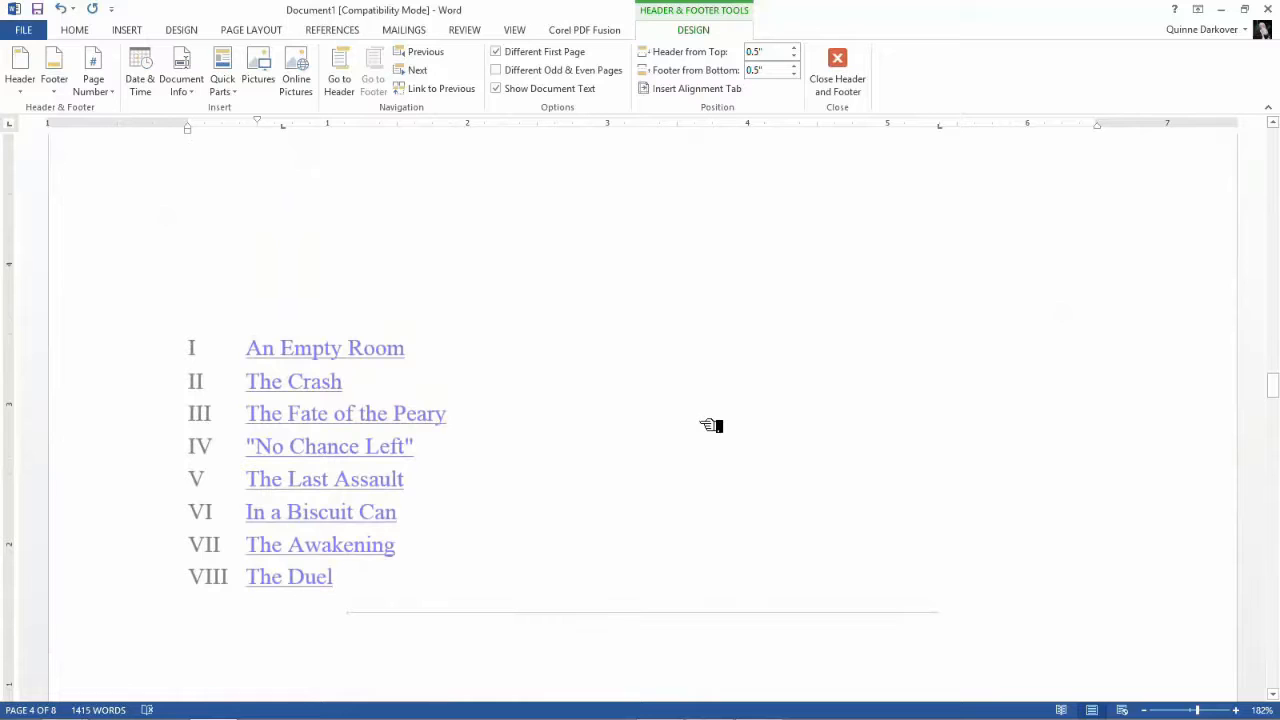
scroll(710, 425, down, 5)
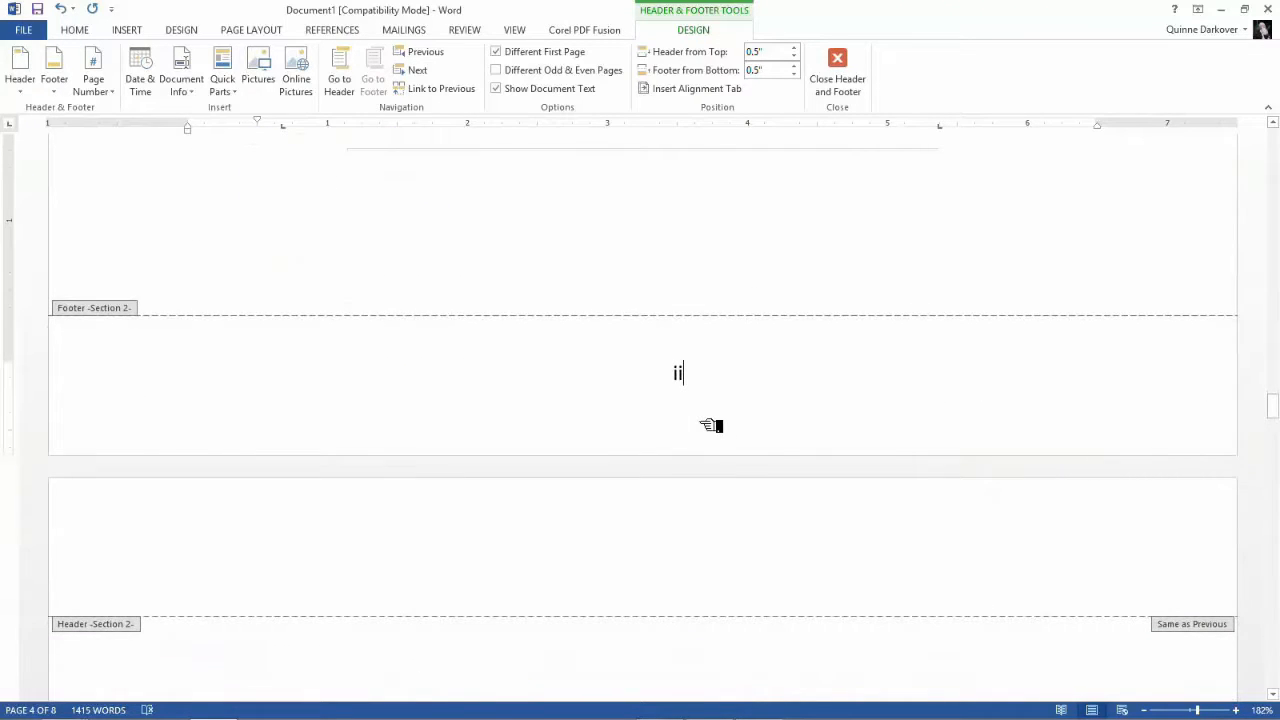
scroll(710, 425, down, 5)
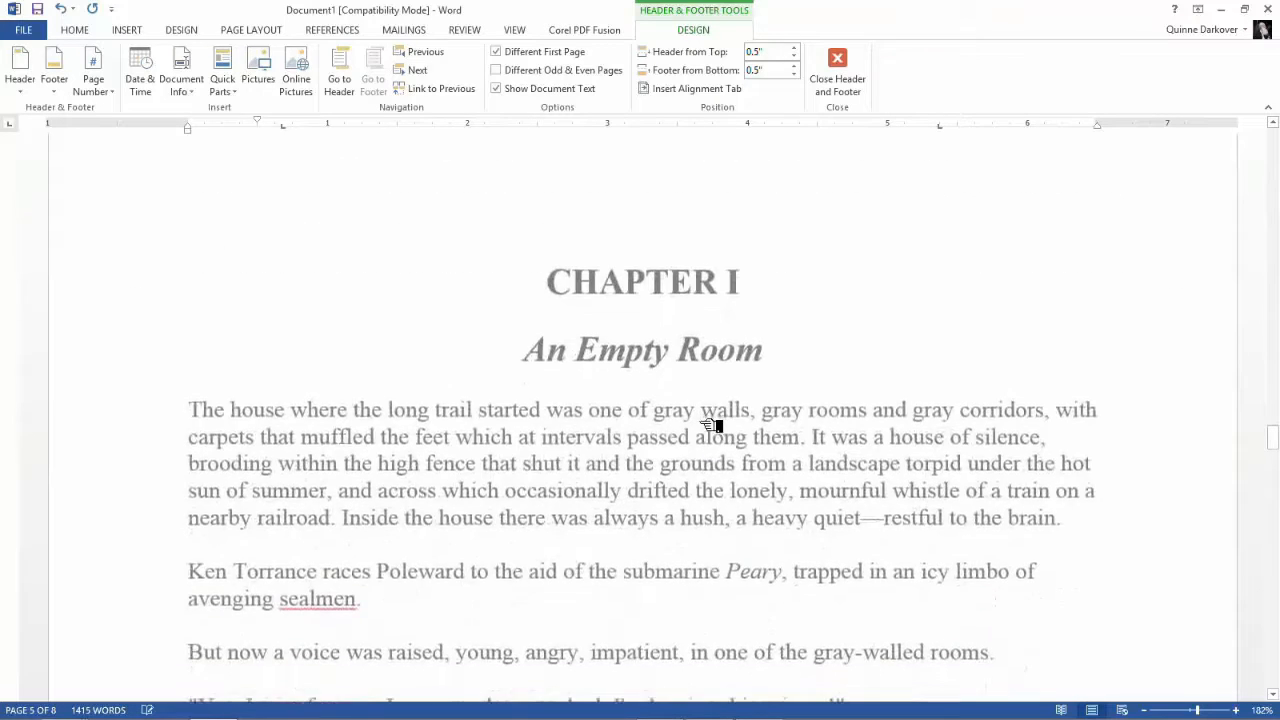
scroll(710, 425, down, 10)
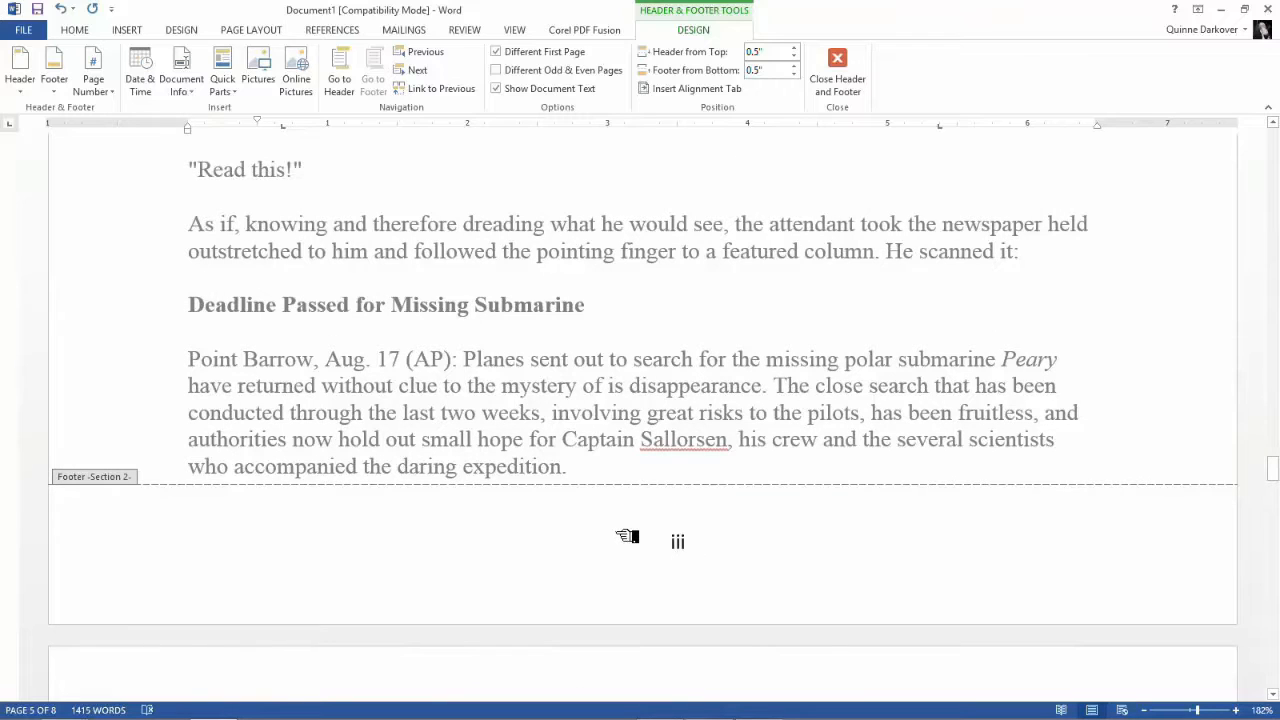
scroll(627, 536, up, 10)
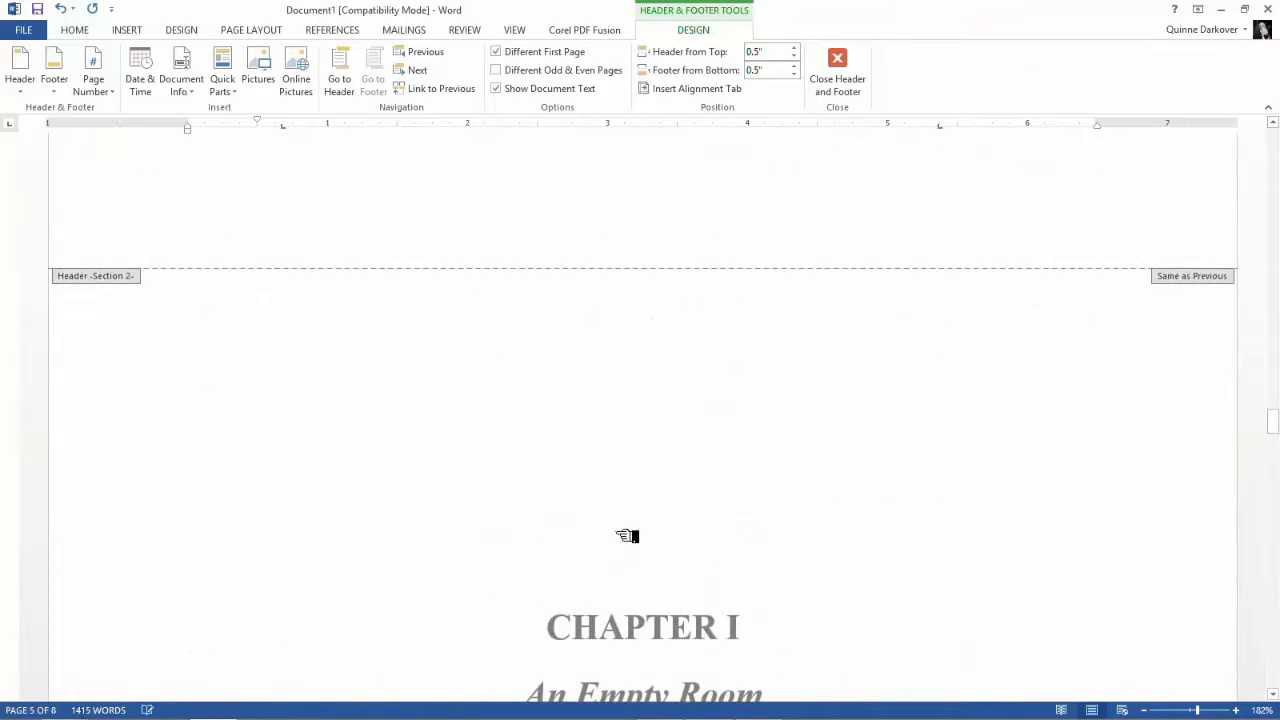
scroll(627, 536, down, 5)
scroll(627, 536, down, 6)
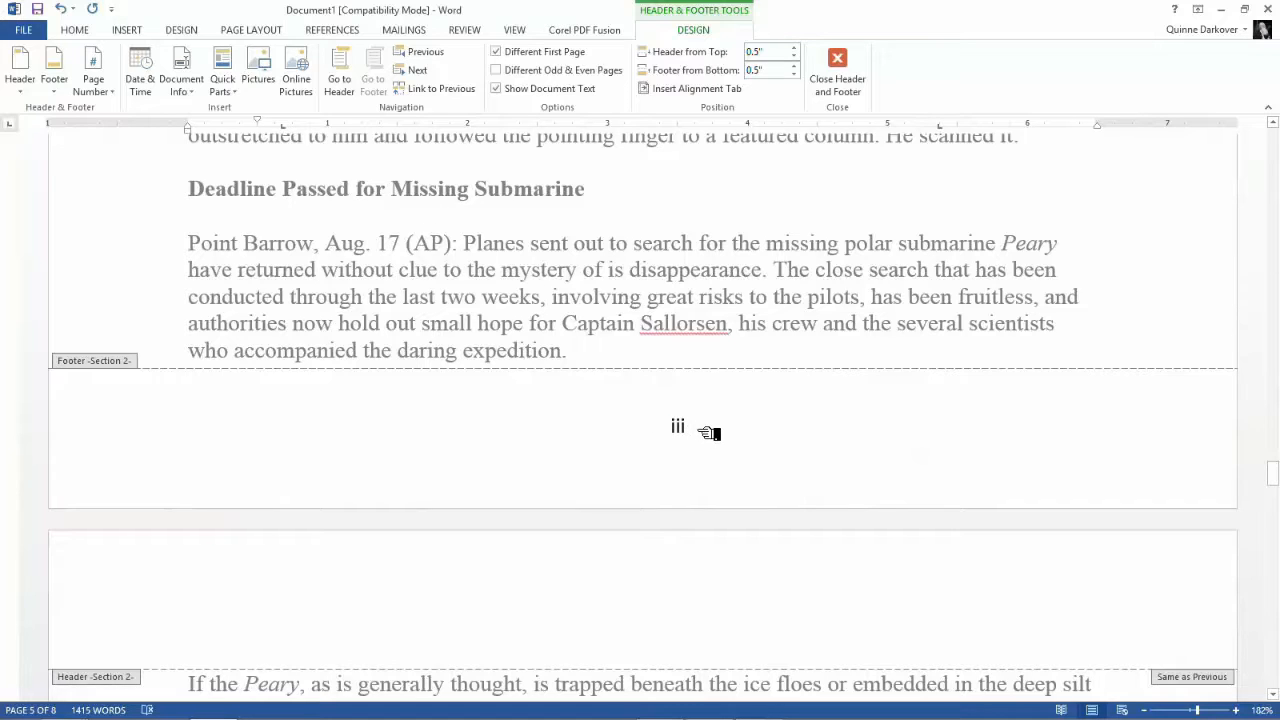
scroll(709, 433, up, 10)
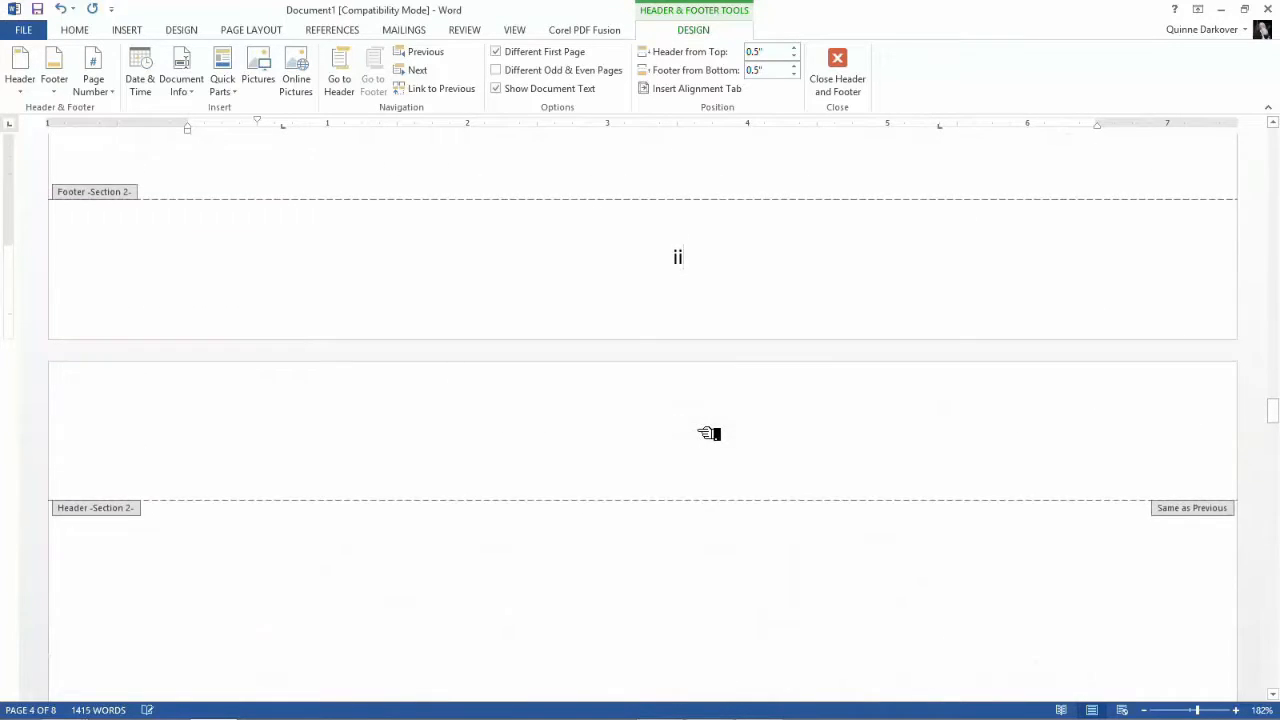
scroll(709, 433, up, 3)
scroll(709, 433, up, 5)
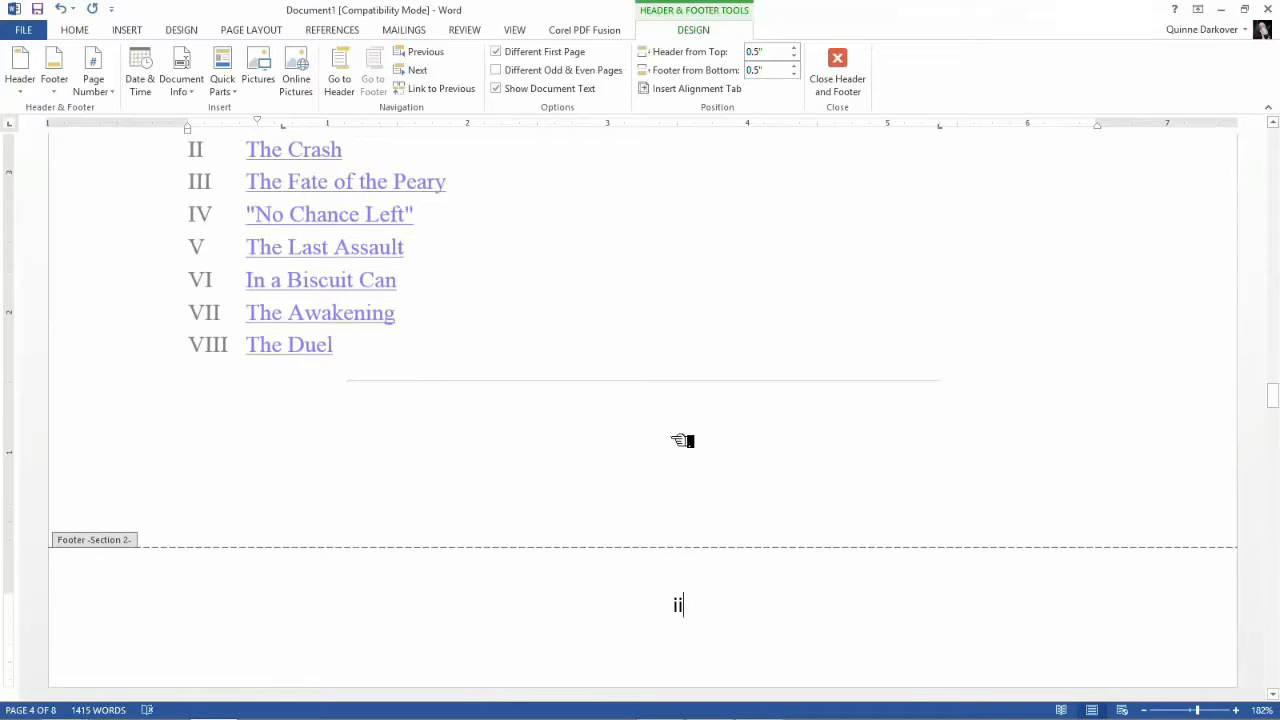
Step: Leave the footer and insert a Next Page section break below the Contents list, ahead of Chapter I
double_click(682, 441)
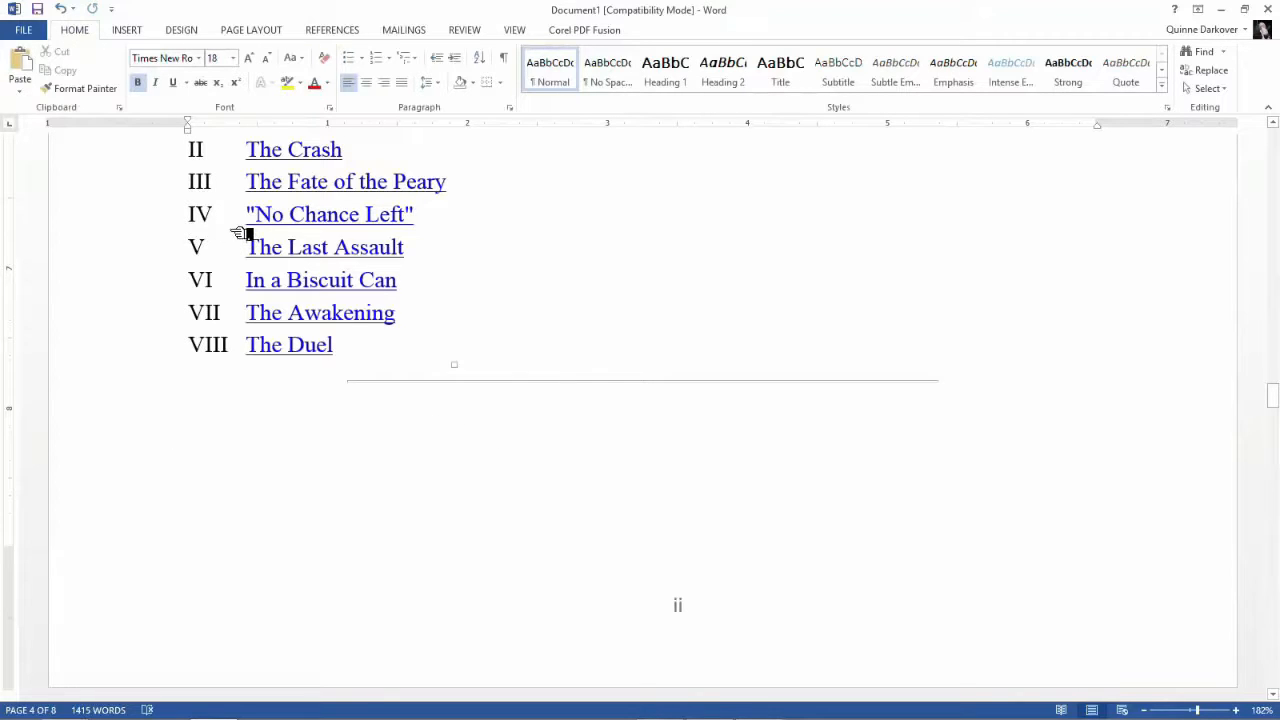
click(276, 34)
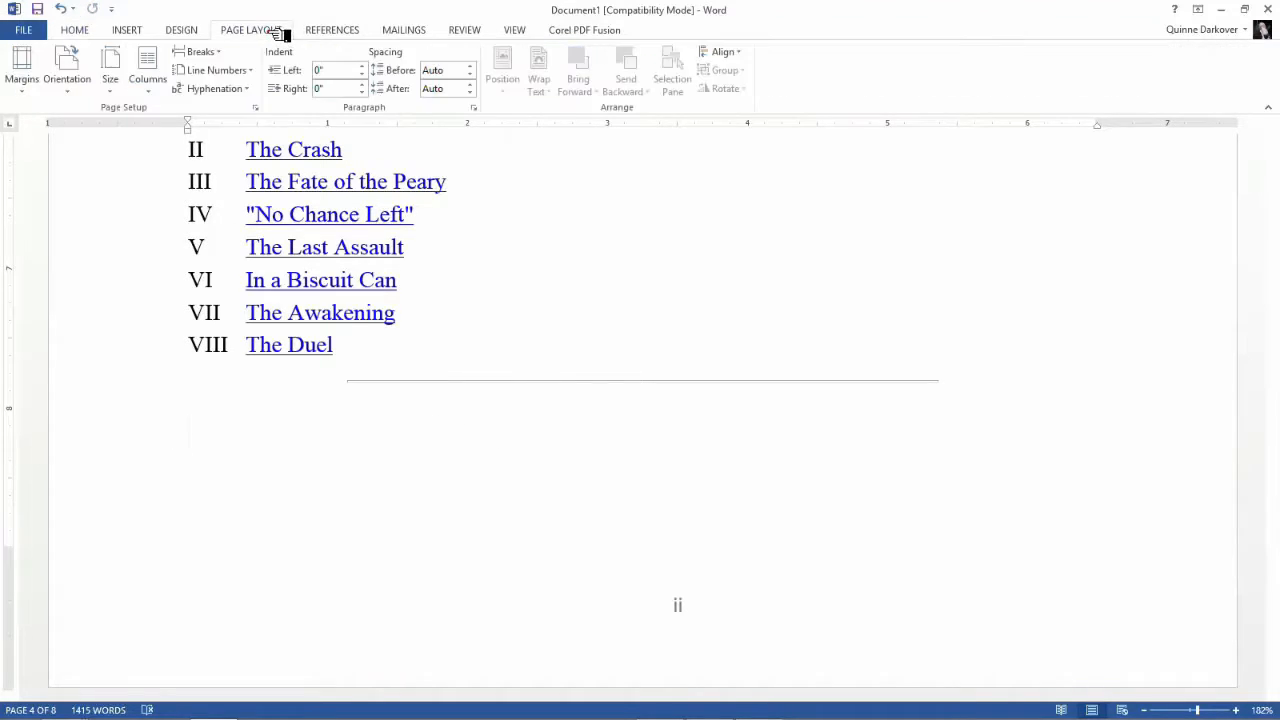
click(200, 51)
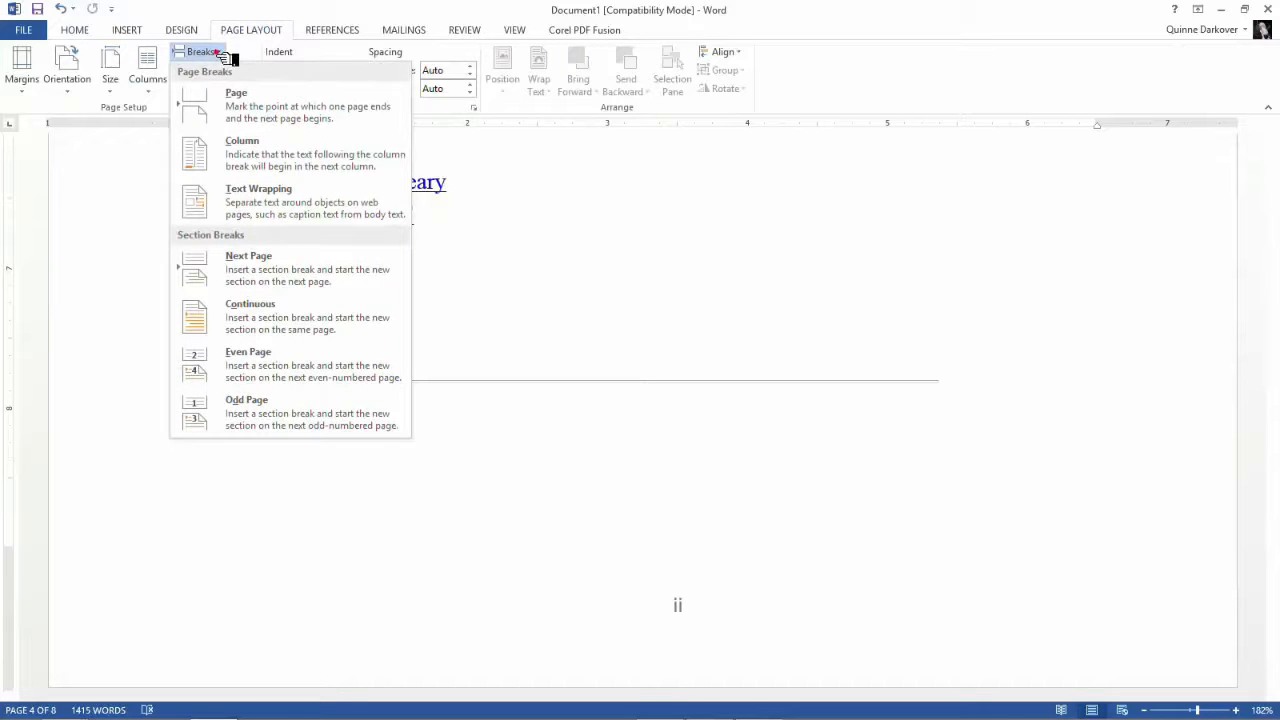
click(268, 259)
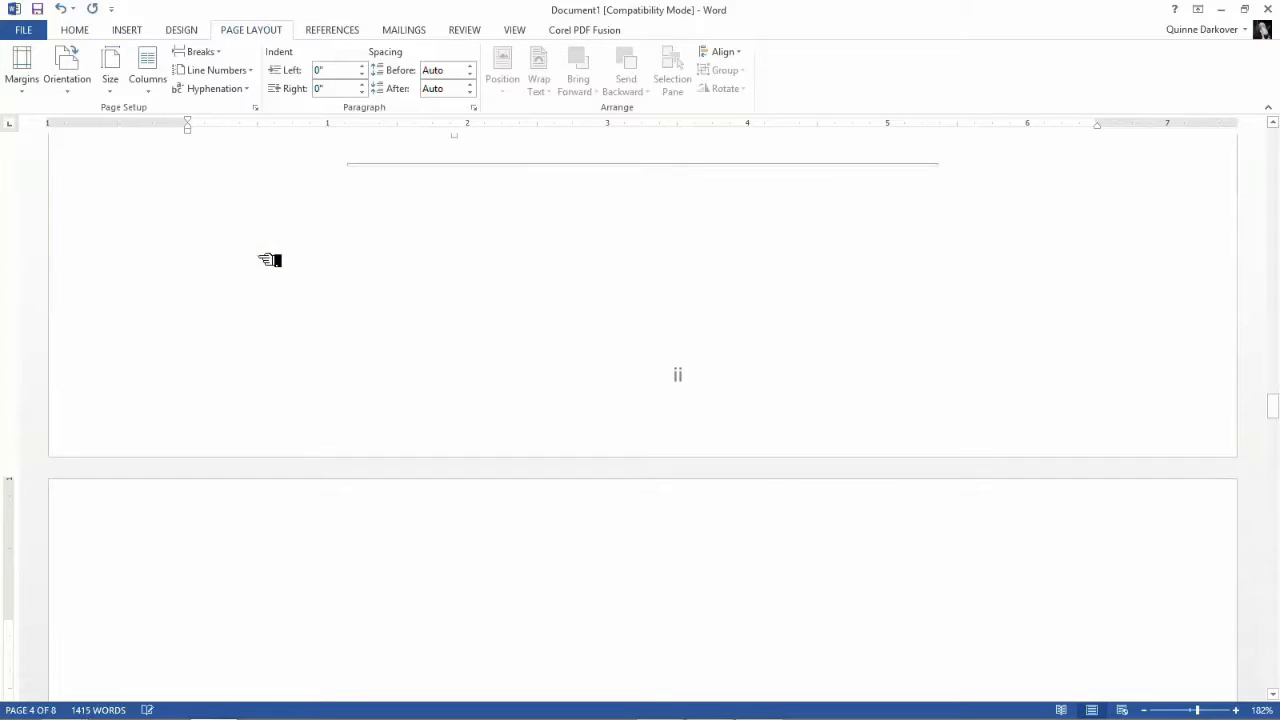
Step: Change the page number format in Section 3's first-page footer, on the opening page of Chapter I, to 1, 2, 3, ..
scroll(523, 319, down, 1)
scroll(523, 319, down, 10)
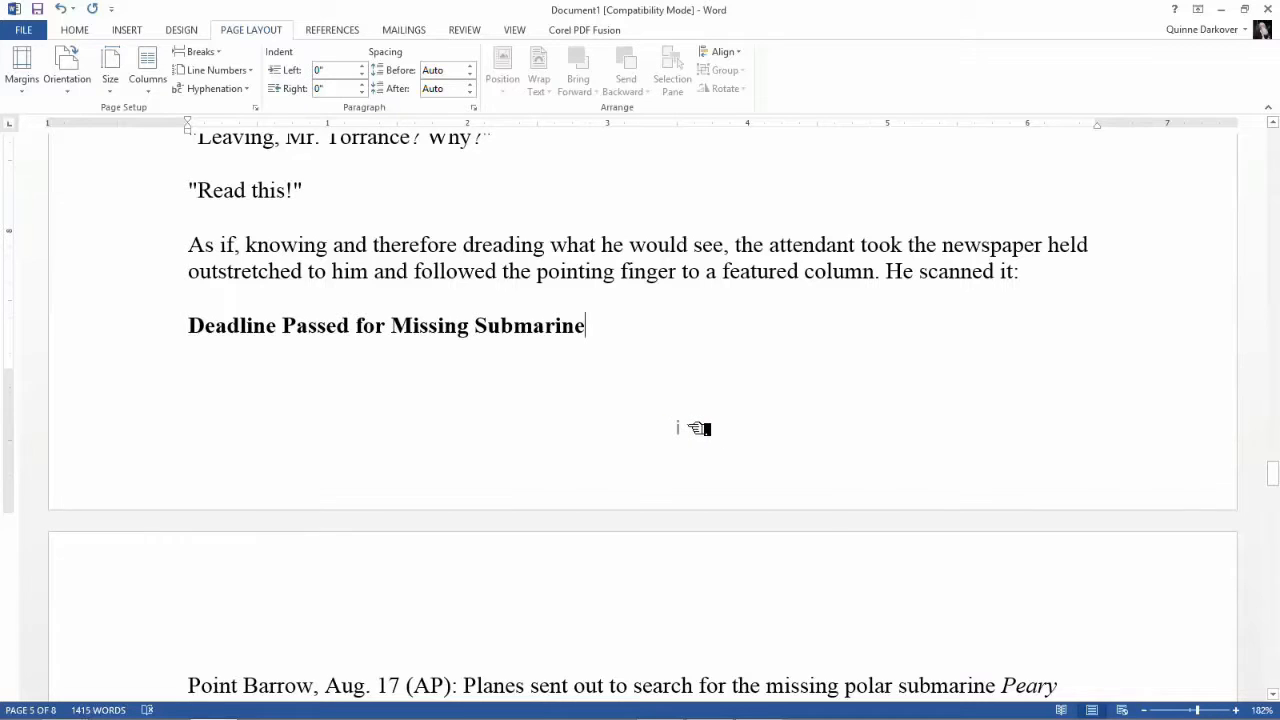
double_click(679, 430)
double_click(677, 430)
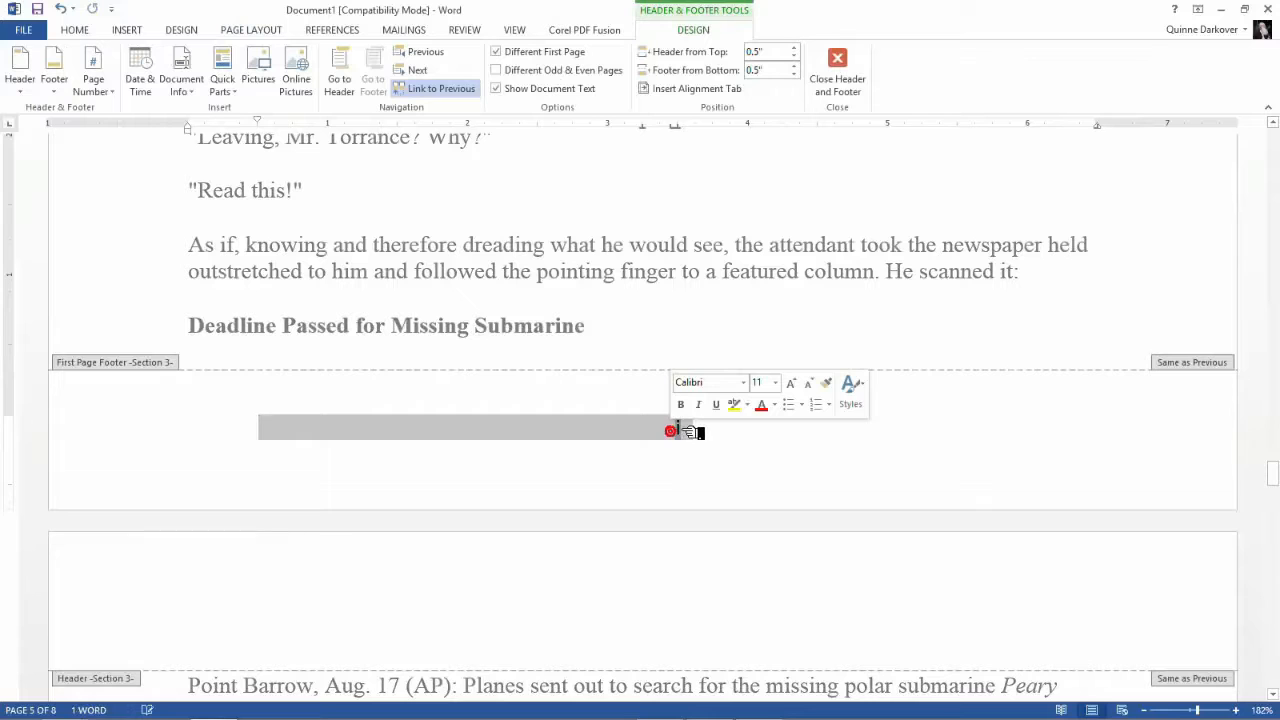
right_click(686, 429)
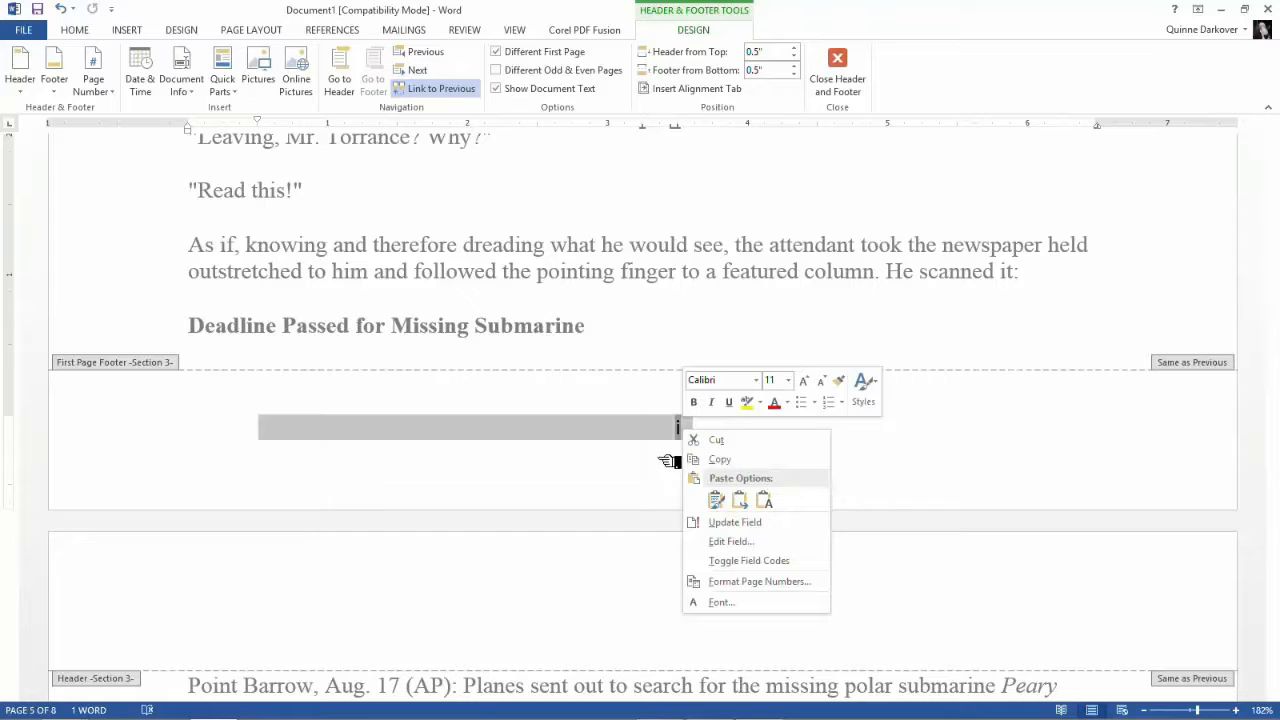
click(726, 581)
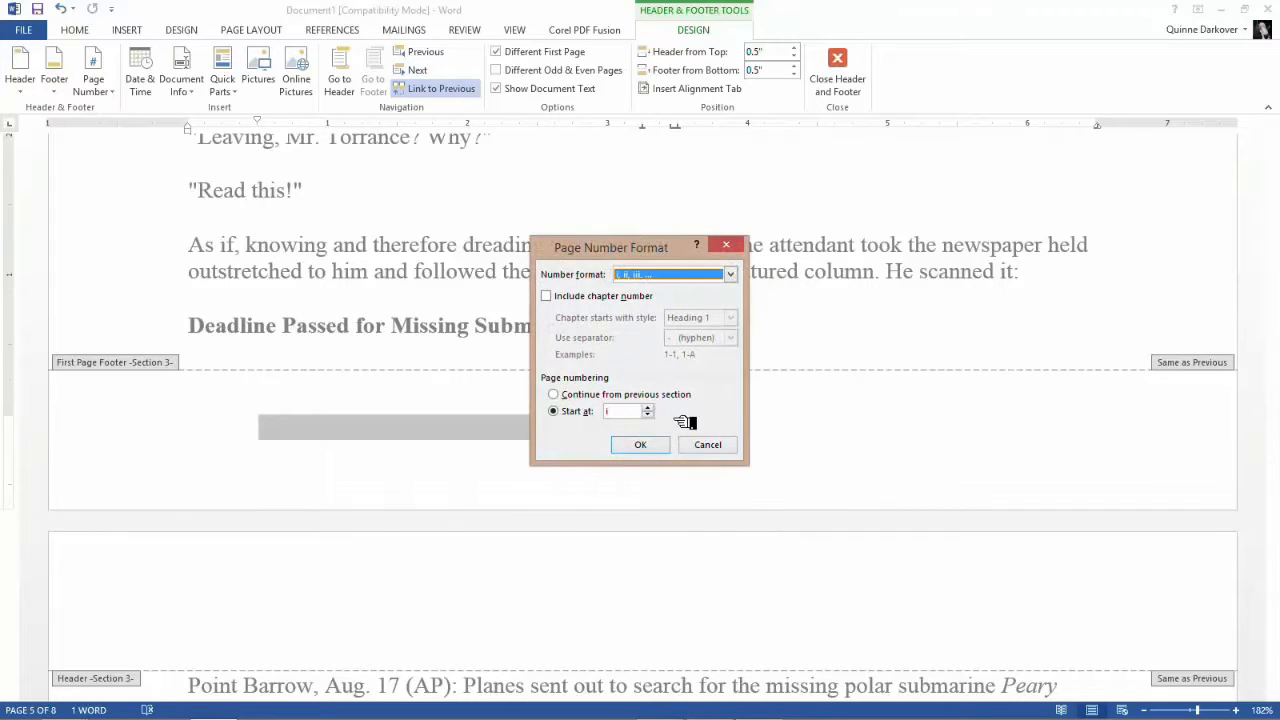
click(731, 274)
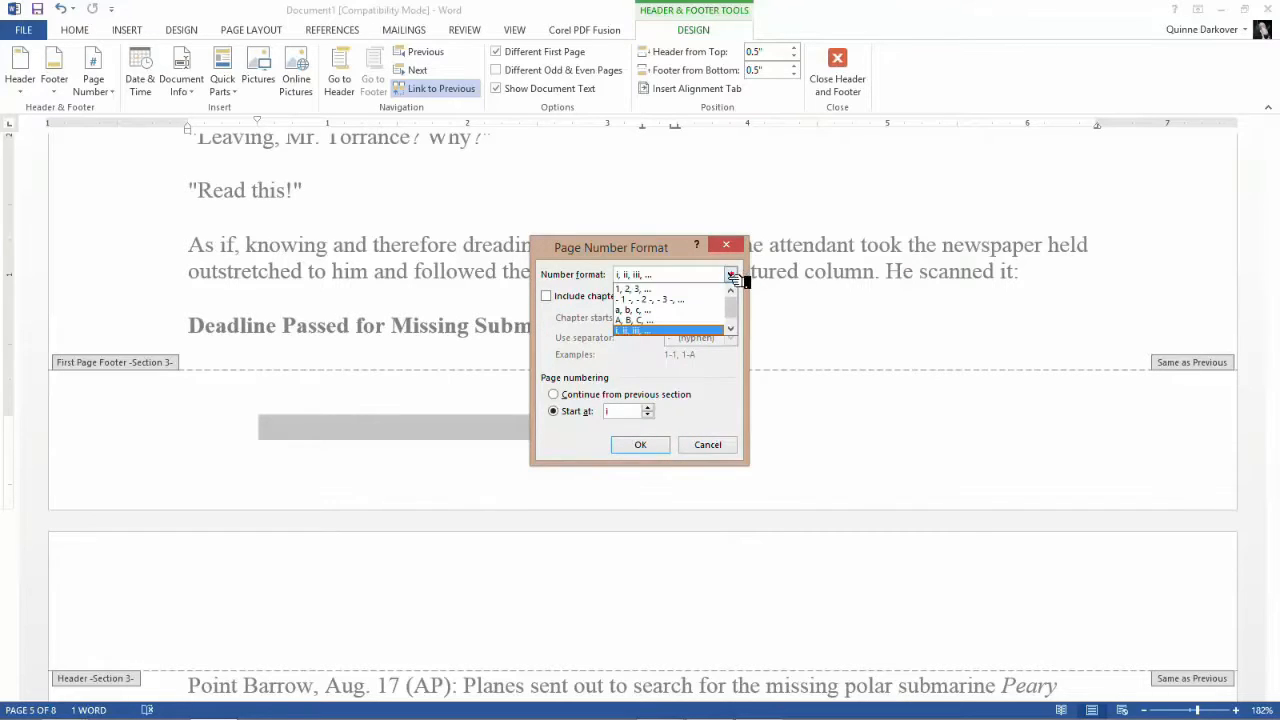
click(720, 289)
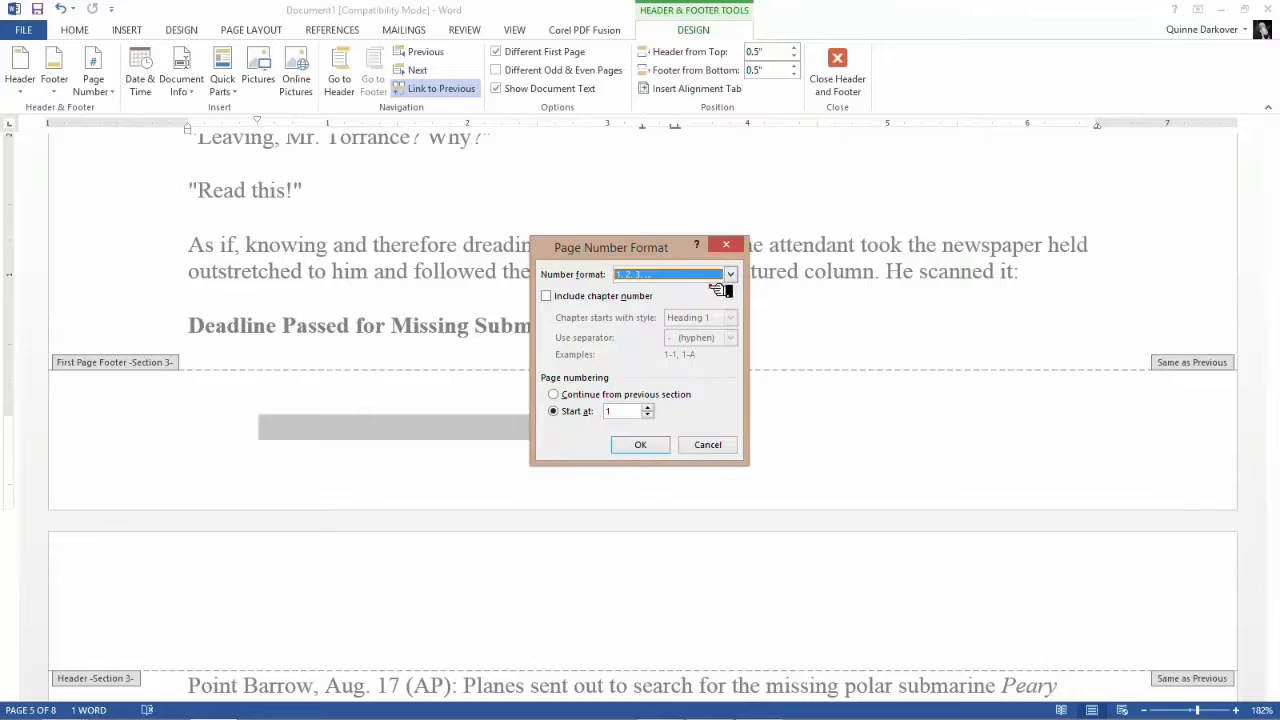
click(657, 447)
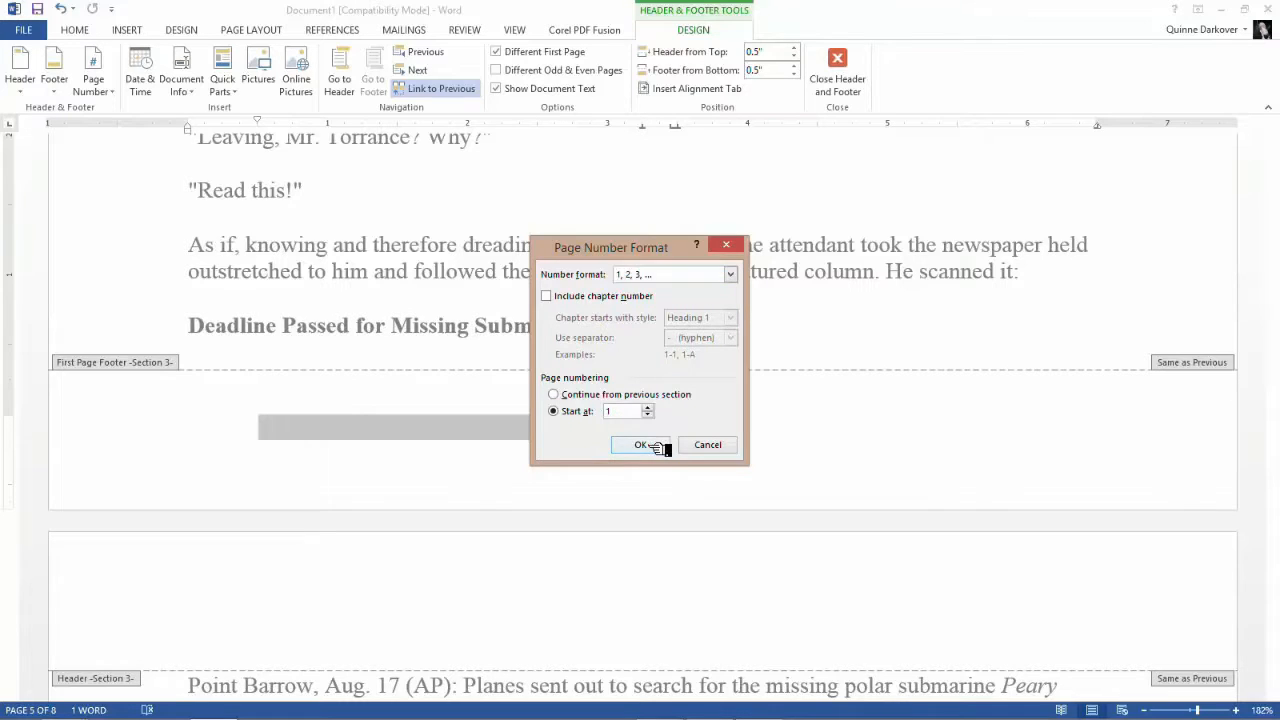
Step: Examine the footer page numbers through the remaining Section 3 pages, and return through the Contents and copyright pages to the title page
scroll(657, 449, down, 2)
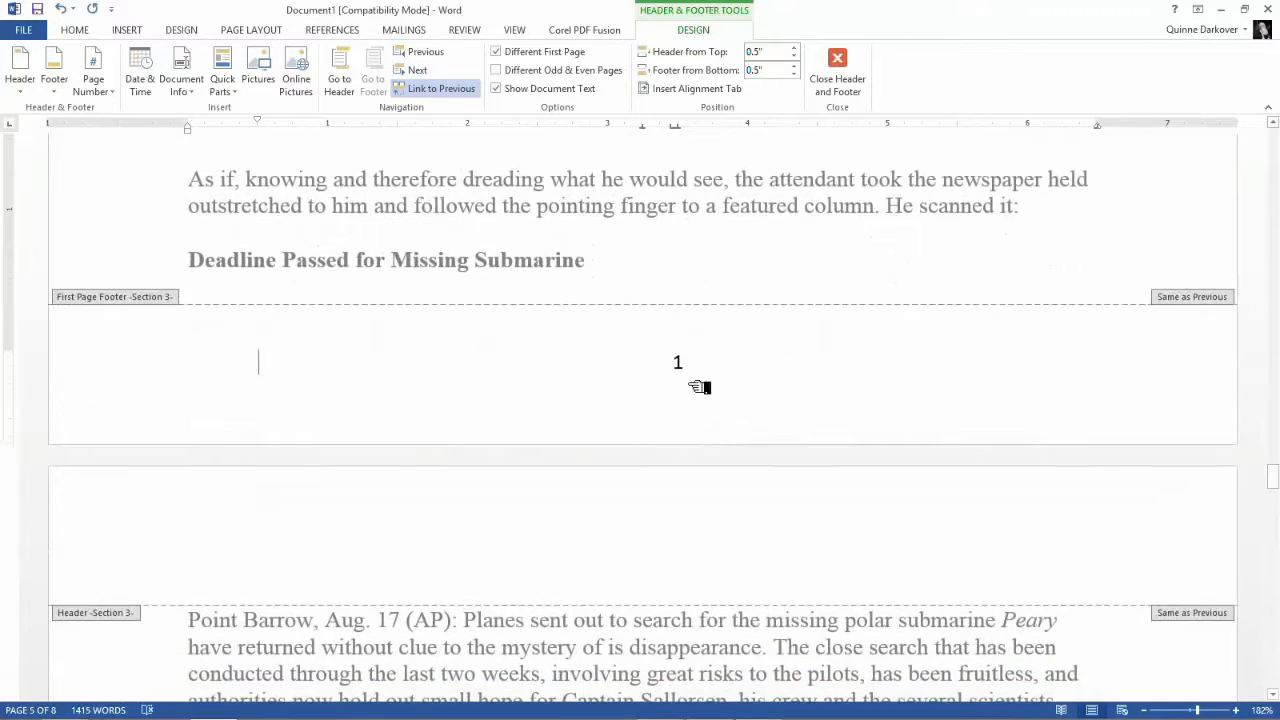
scroll(684, 381, down, 15)
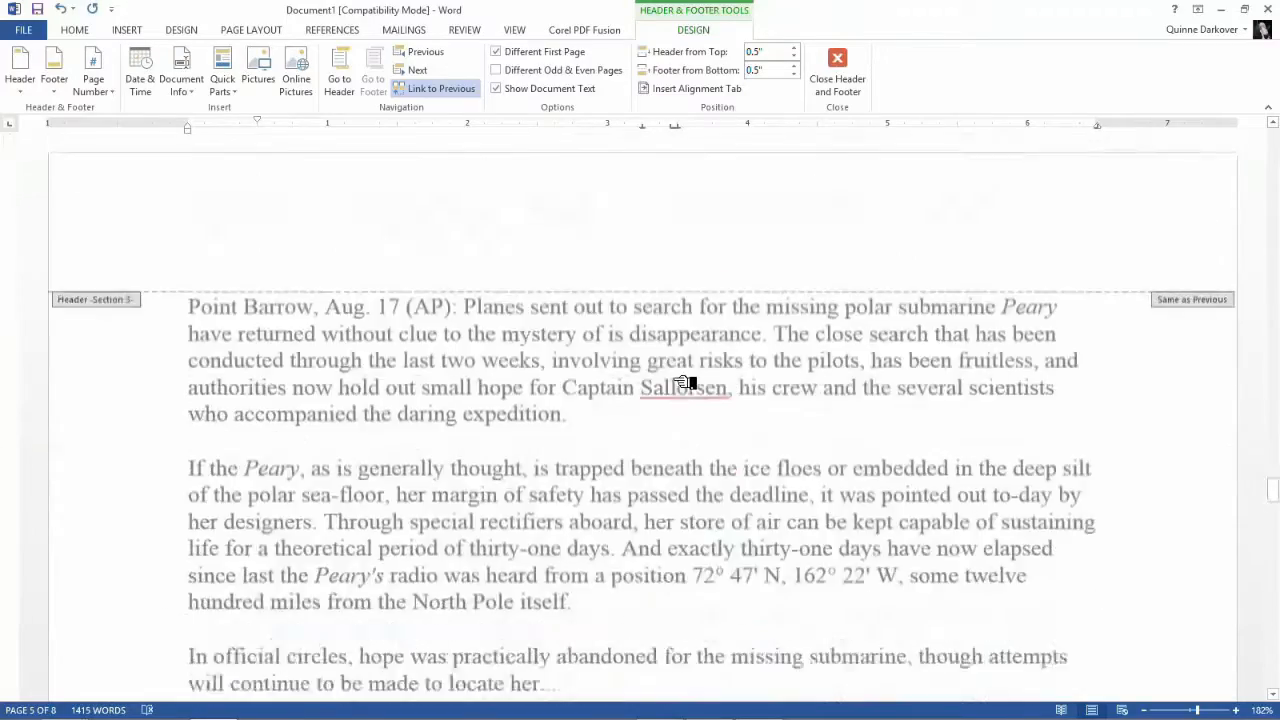
scroll(684, 381, down, 15)
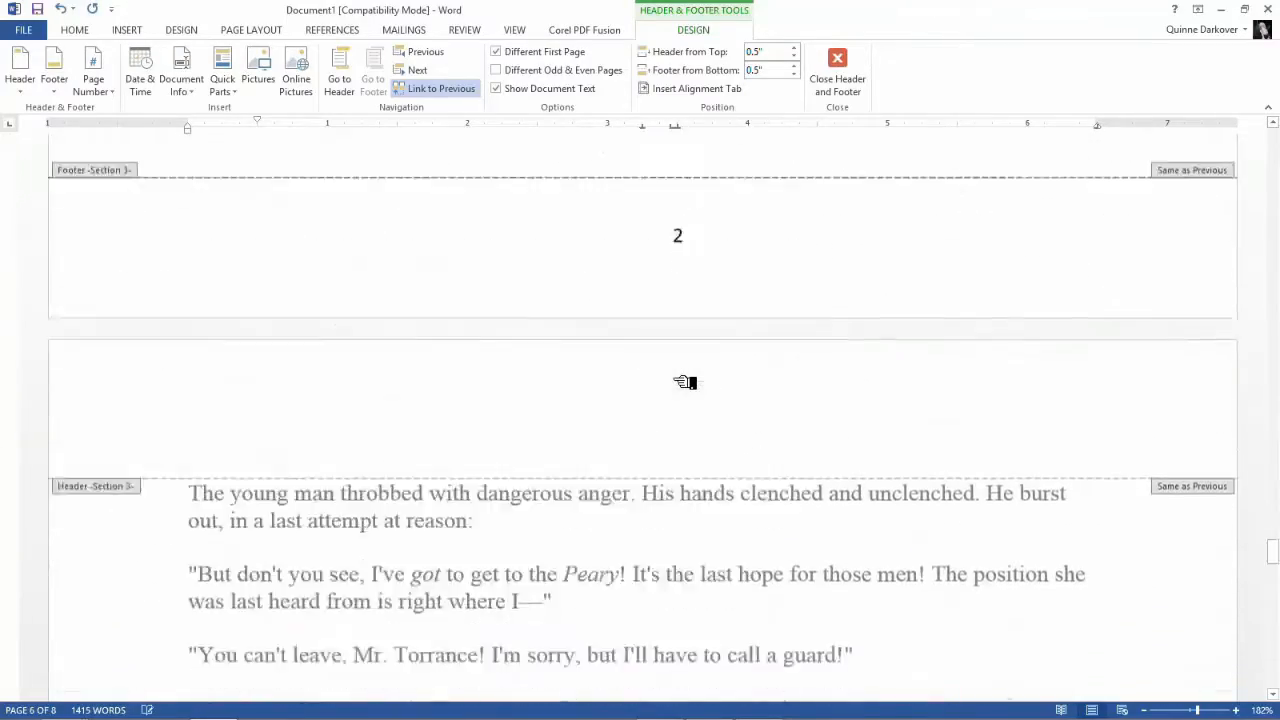
scroll(684, 381, down, 15)
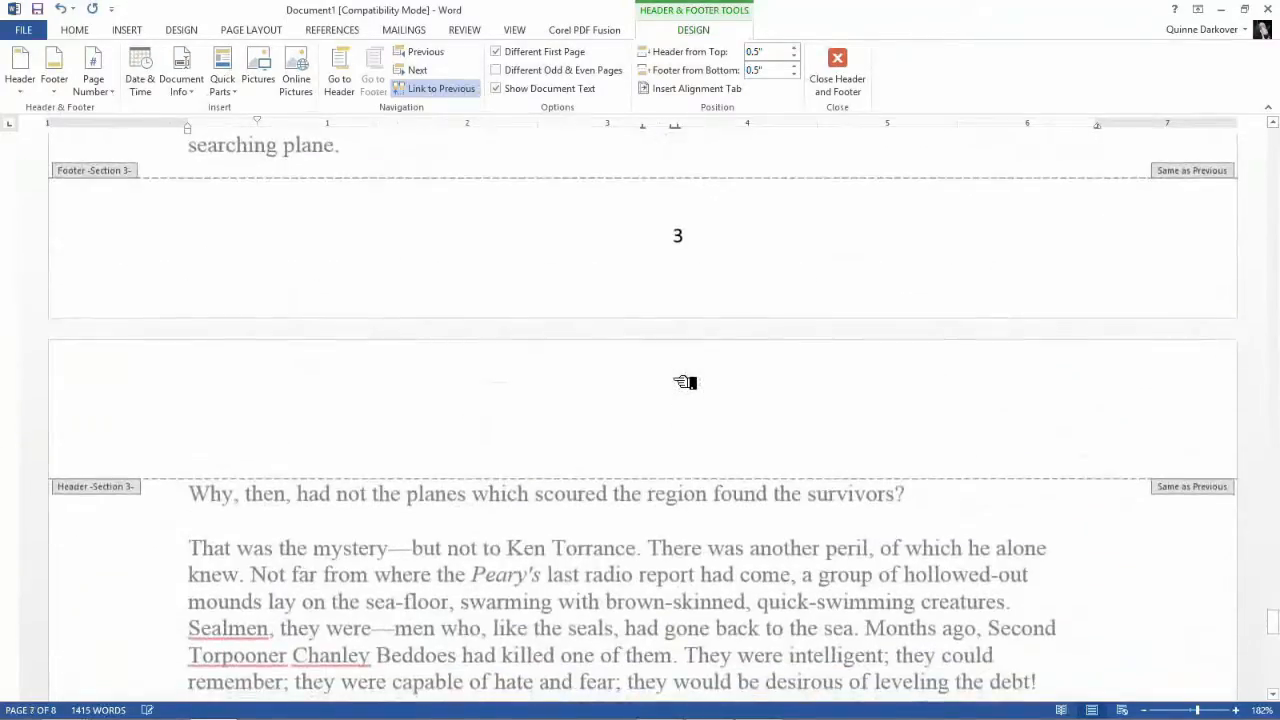
scroll(684, 381, down, 15)
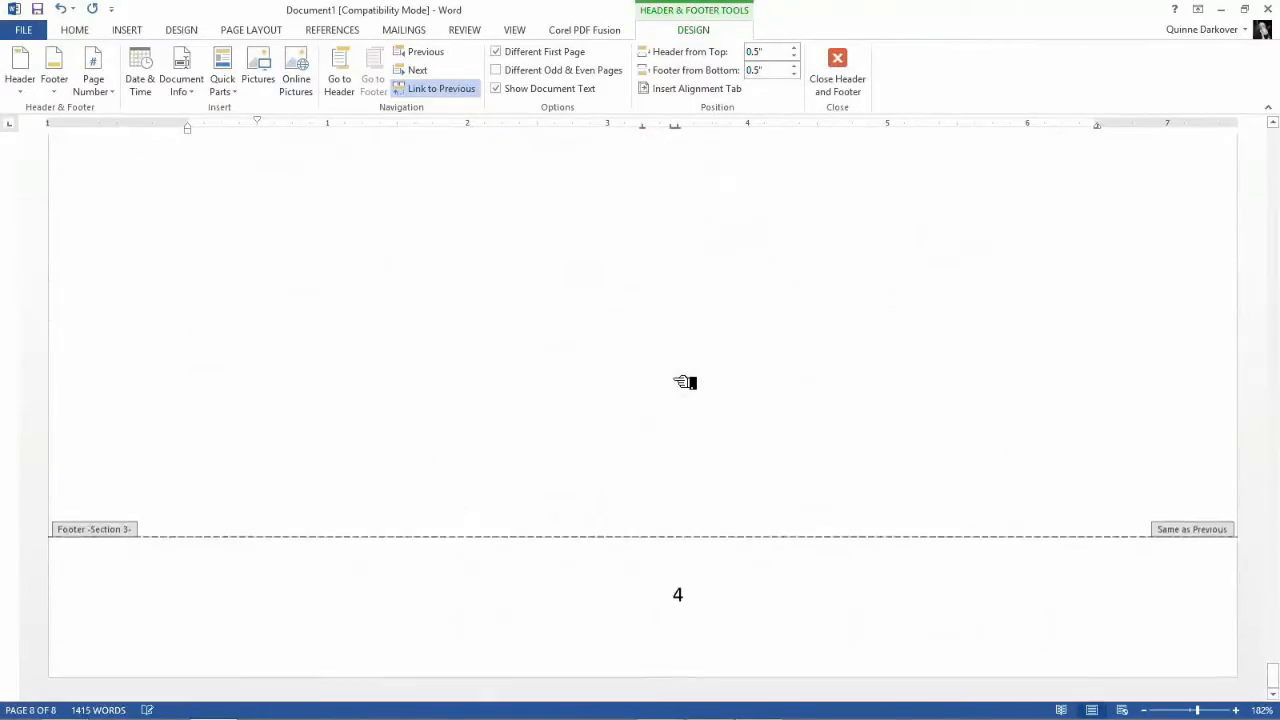
scroll(684, 381, up, 15)
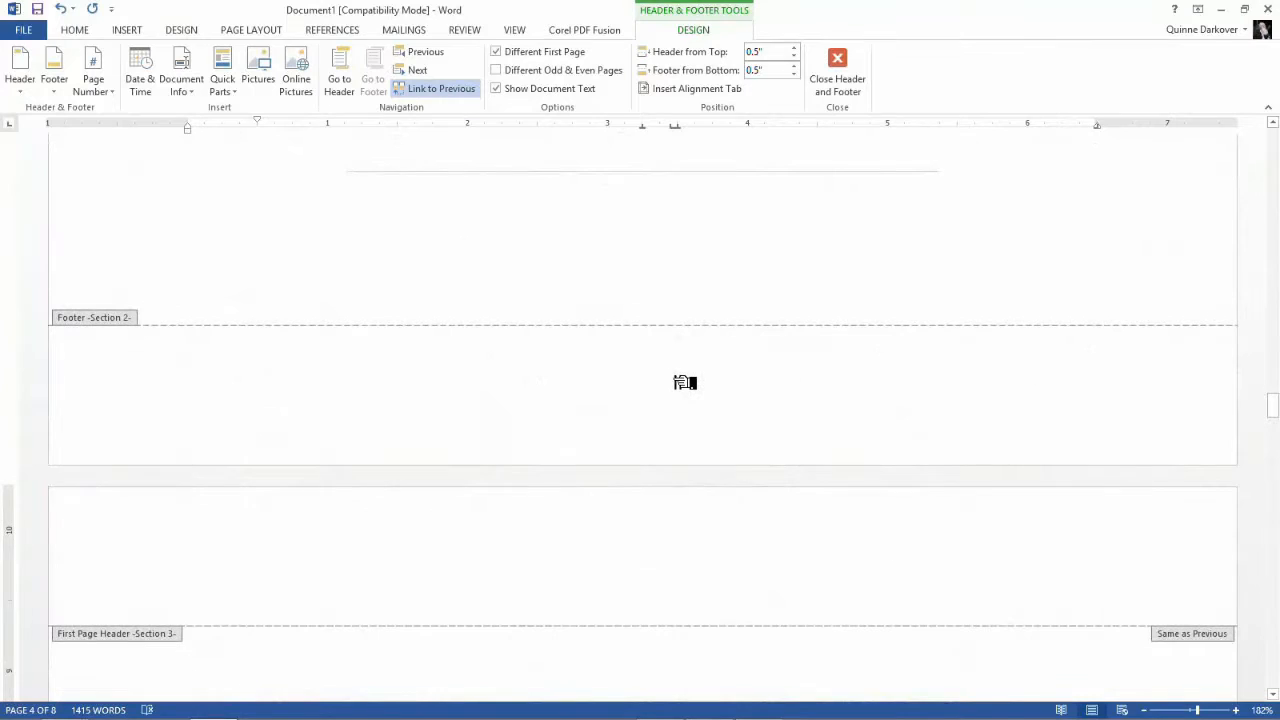
scroll(684, 381, up, 15)
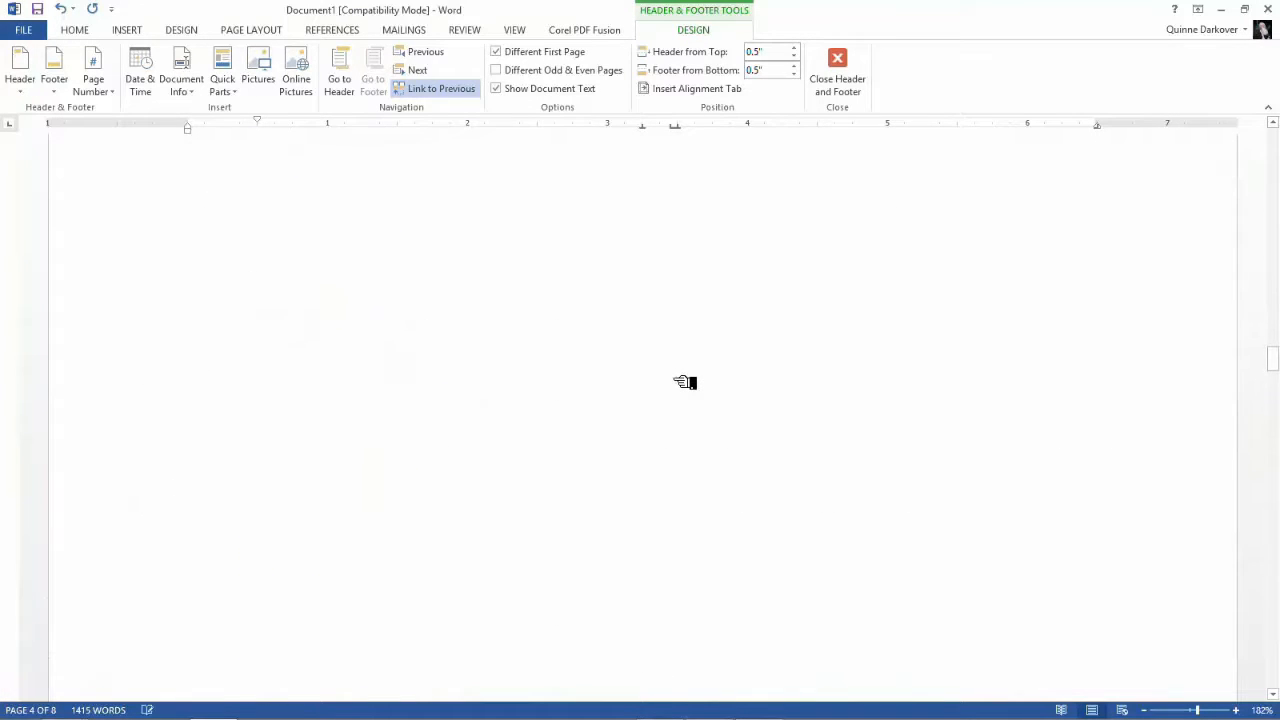
scroll(684, 381, up, 15)
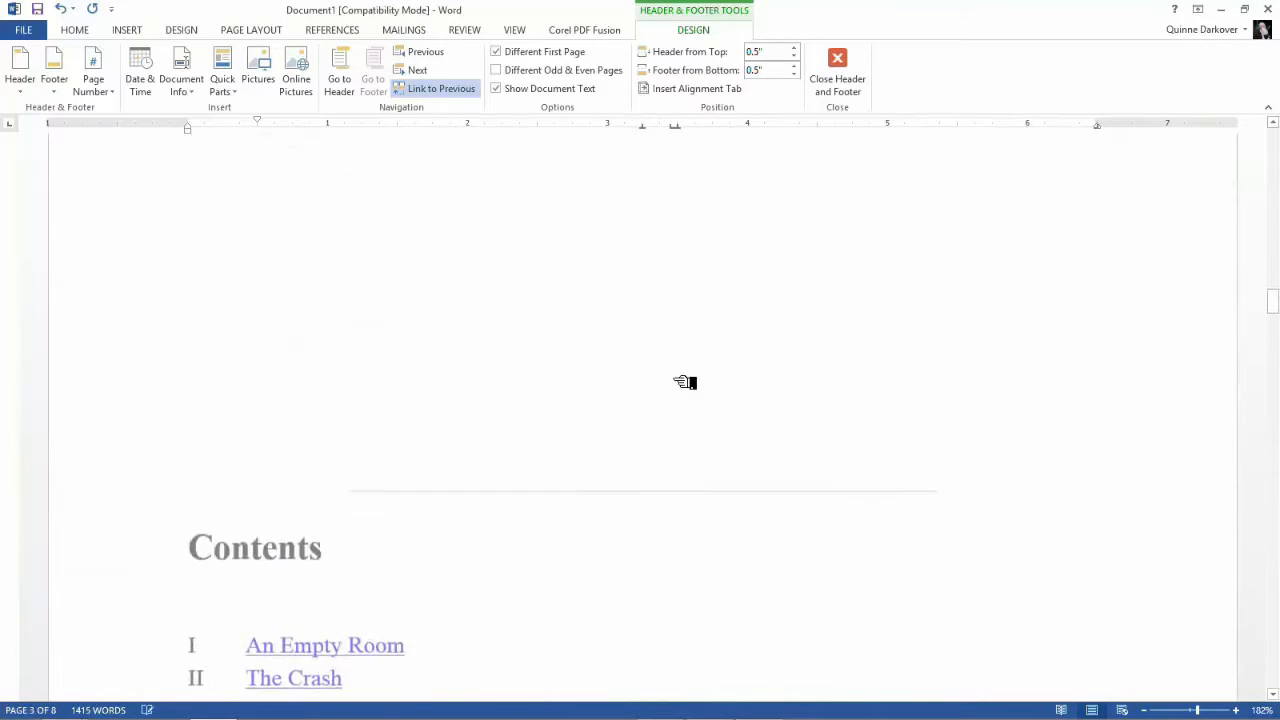
scroll(684, 381, up, 15)
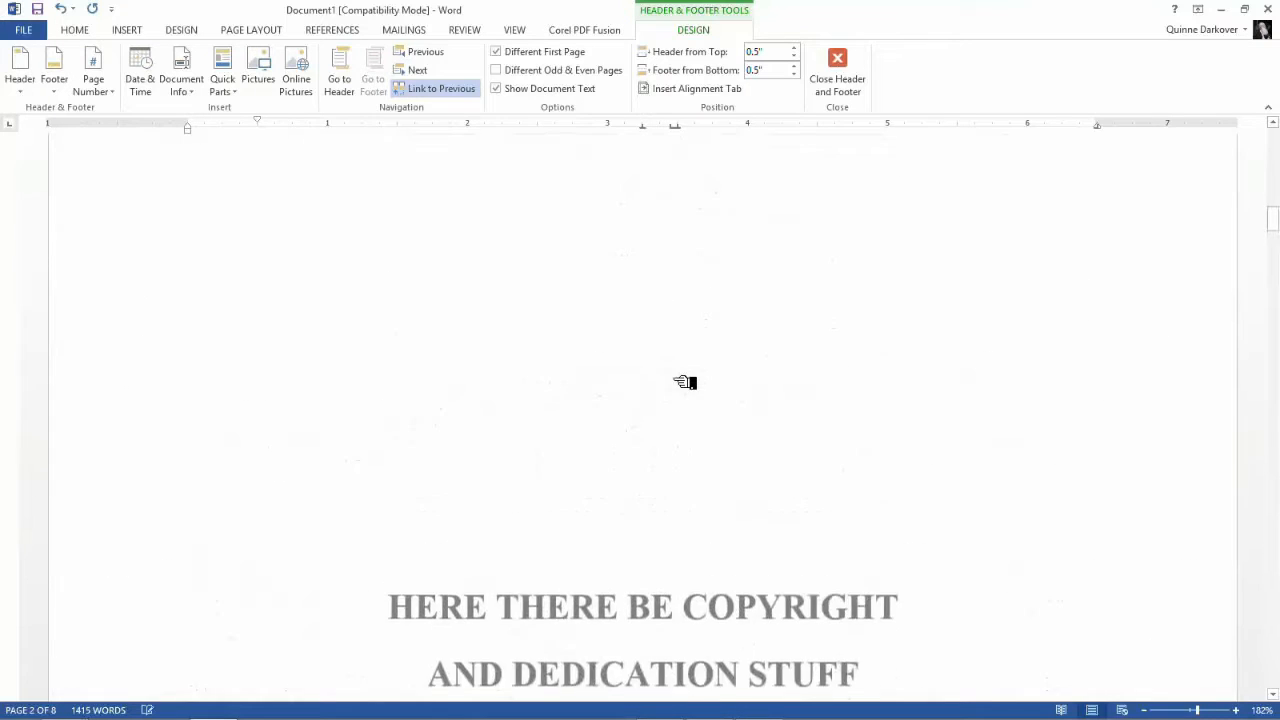
scroll(684, 381, up, 10)
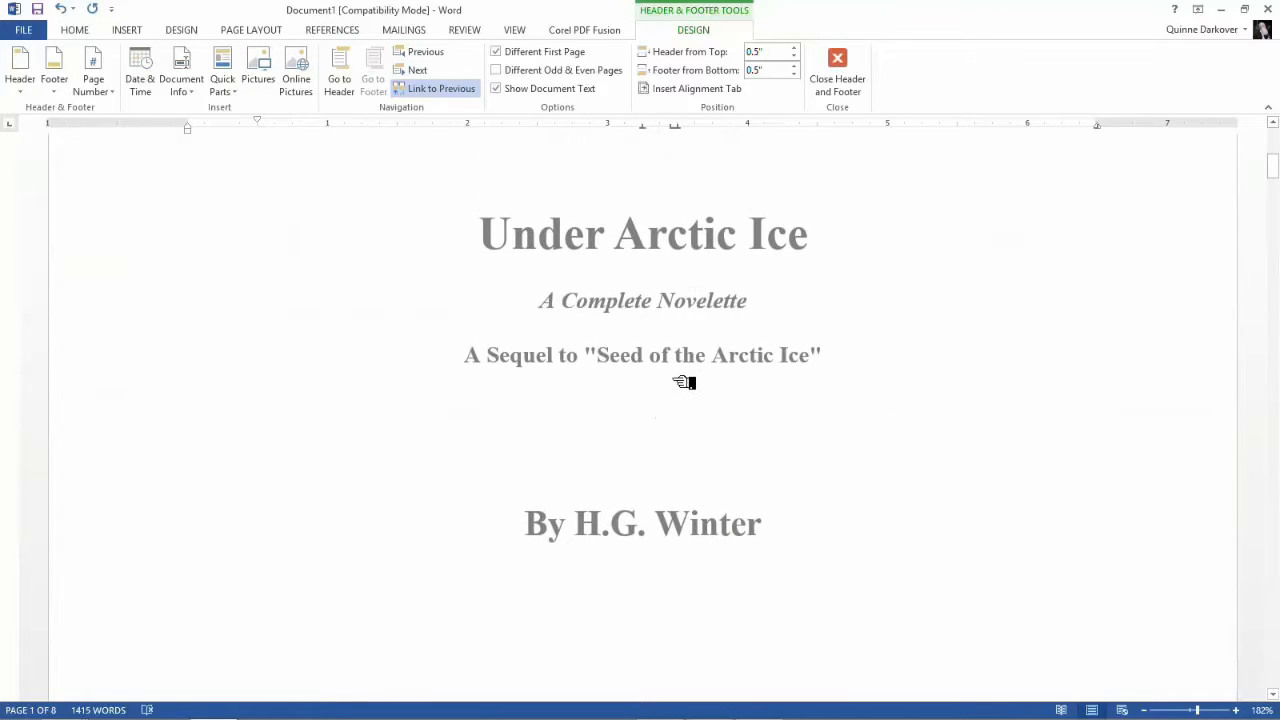
Step: Show multiple pages at once and compare the footer numbering of Sections 1, 2 and 3 from the title page through Chapter I
click(513, 30)
click(372, 70)
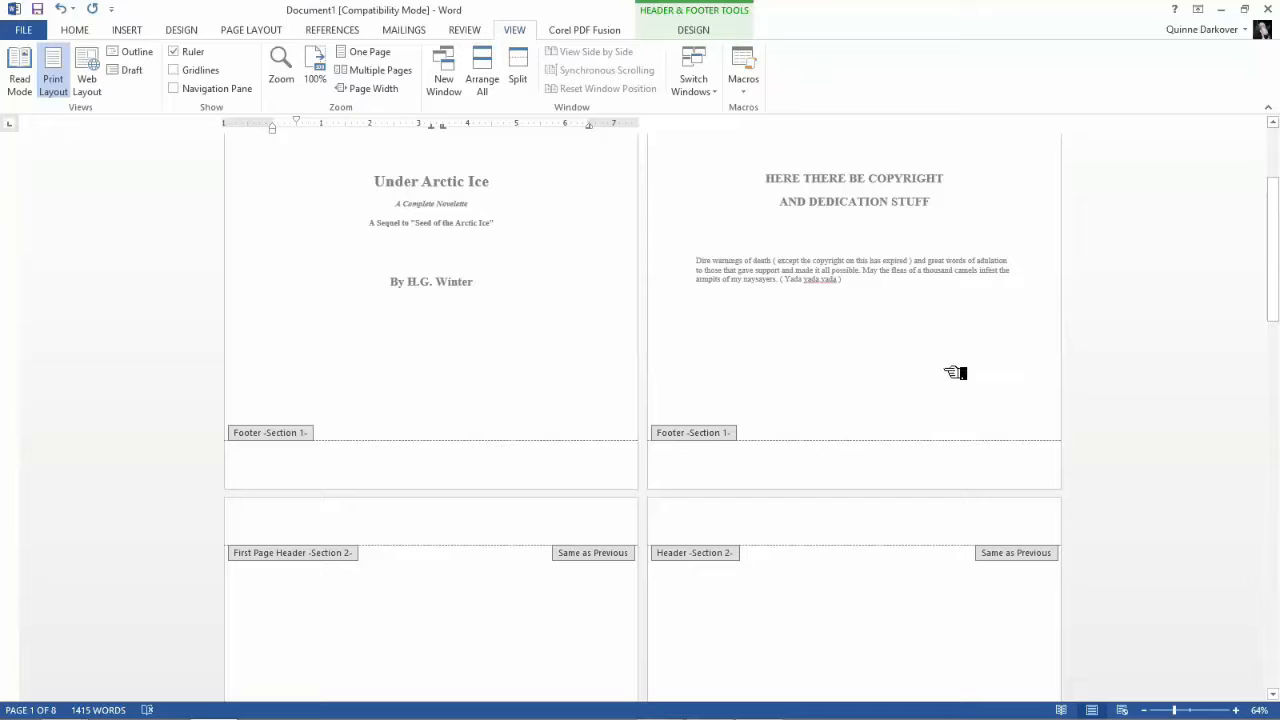
scroll(955, 373, down, 6)
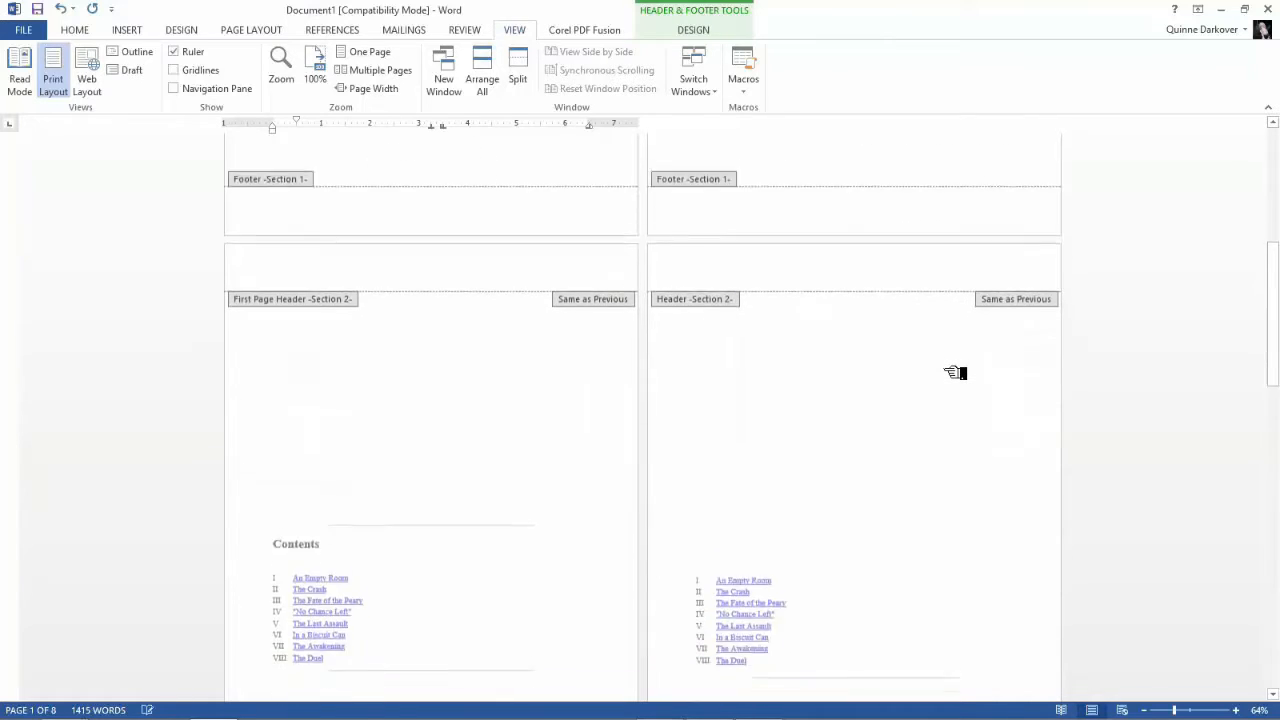
scroll(955, 373, down, 5)
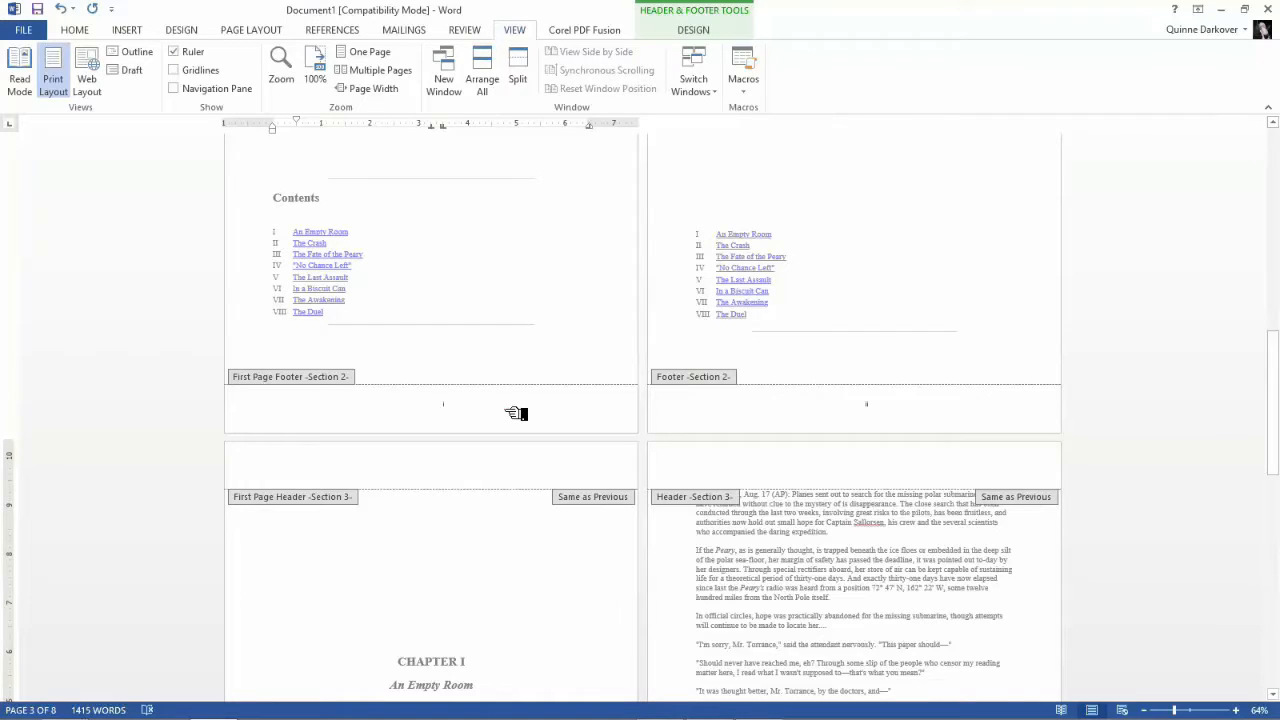
scroll(511, 417, down, 5)
scroll(515, 413, up, 3)
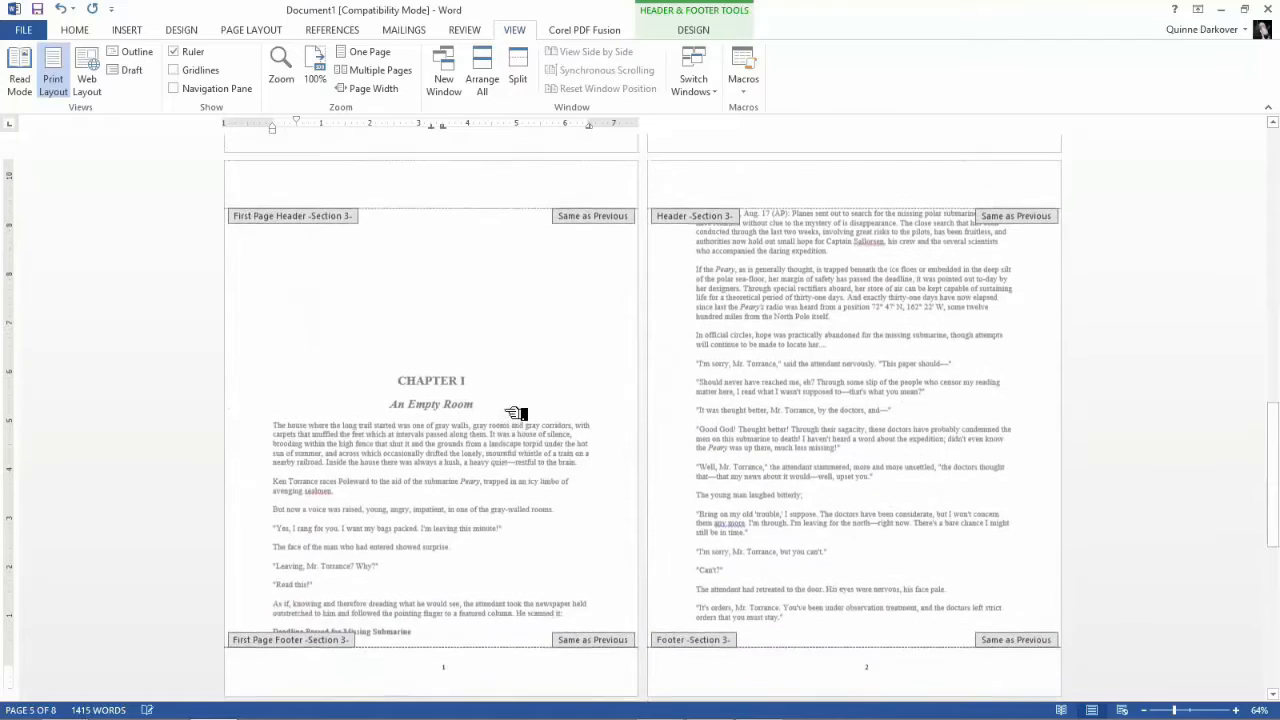
scroll(515, 413, down, 2)
scroll(515, 413, down, 2)
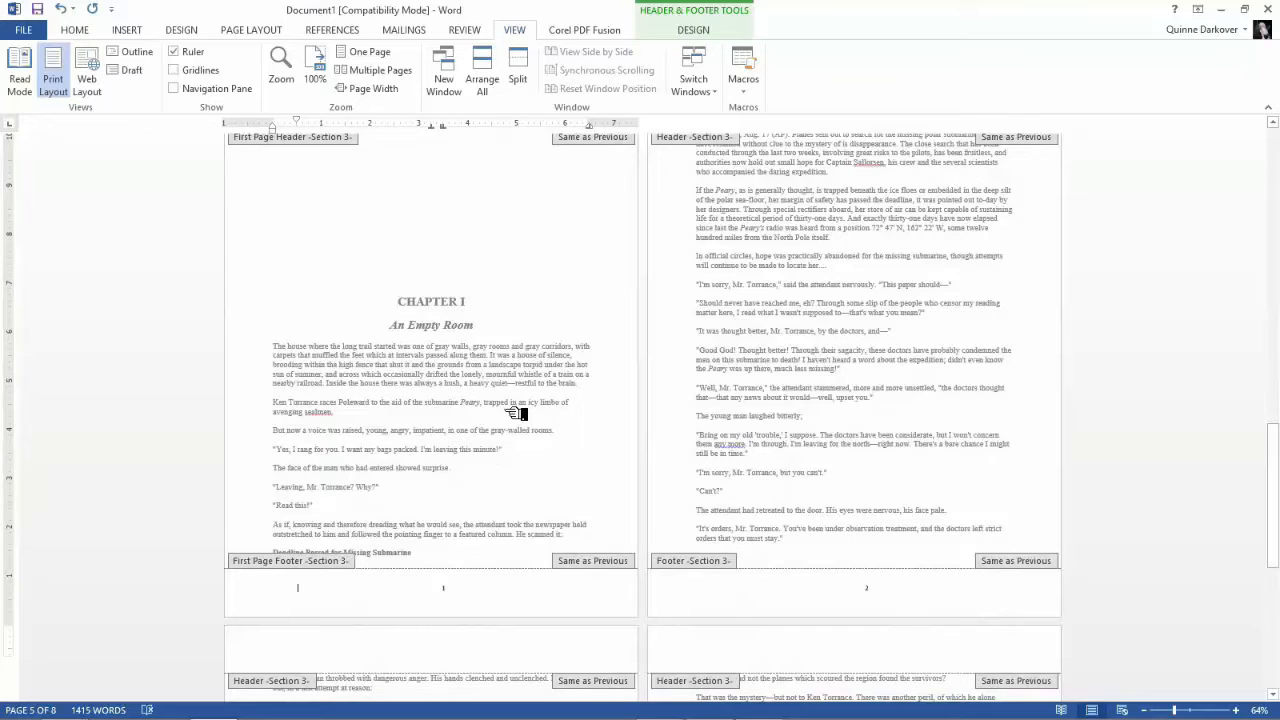
scroll(515, 413, up, 8)
scroll(515, 413, up, 8)
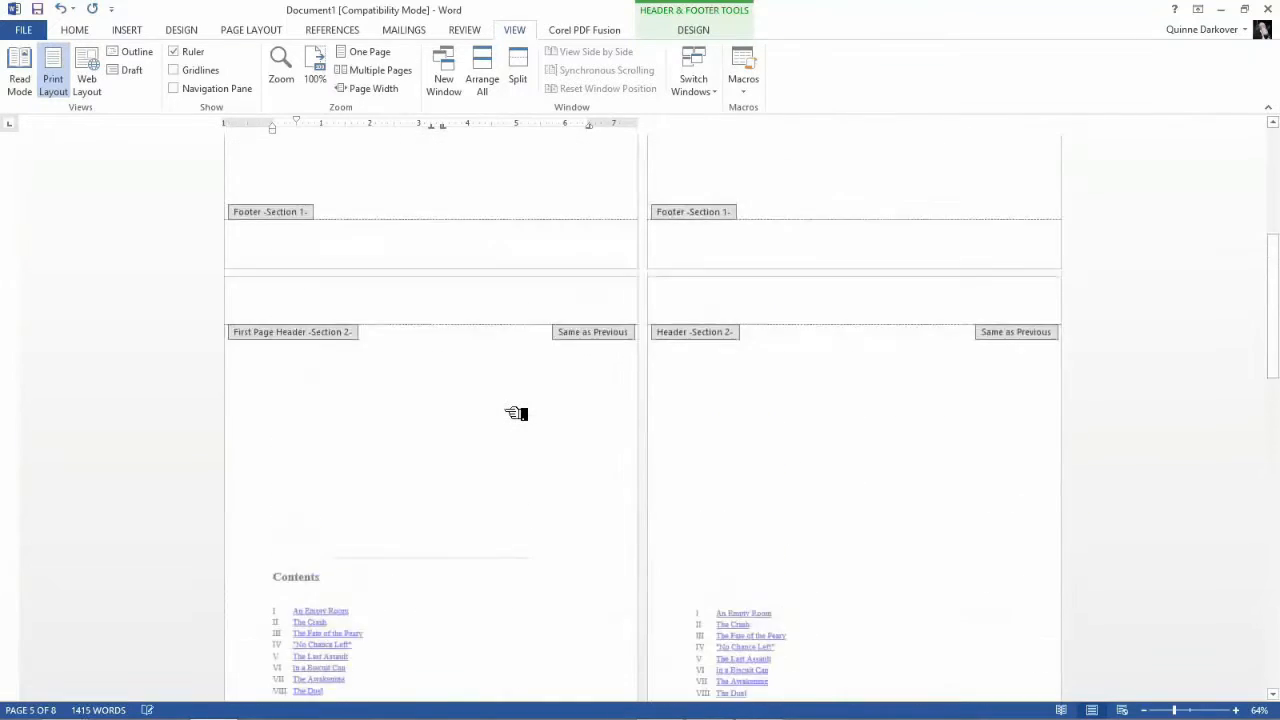